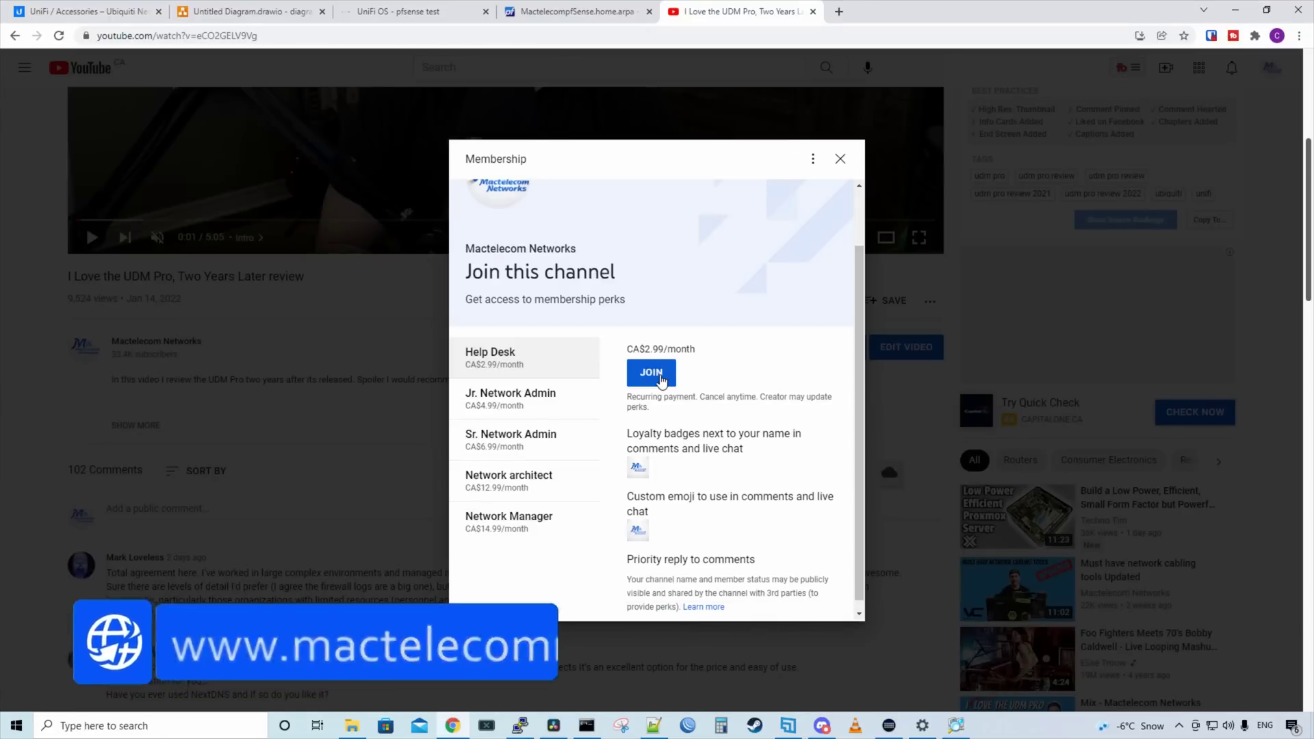
- Step through the Jr. Network Admin, Sr. Network Admin, Network architect and Network Manager tiers' perks
{"action": "left_click", "coordinate": [504, 402]}
{"action": "left_click", "coordinate": [507, 506]}
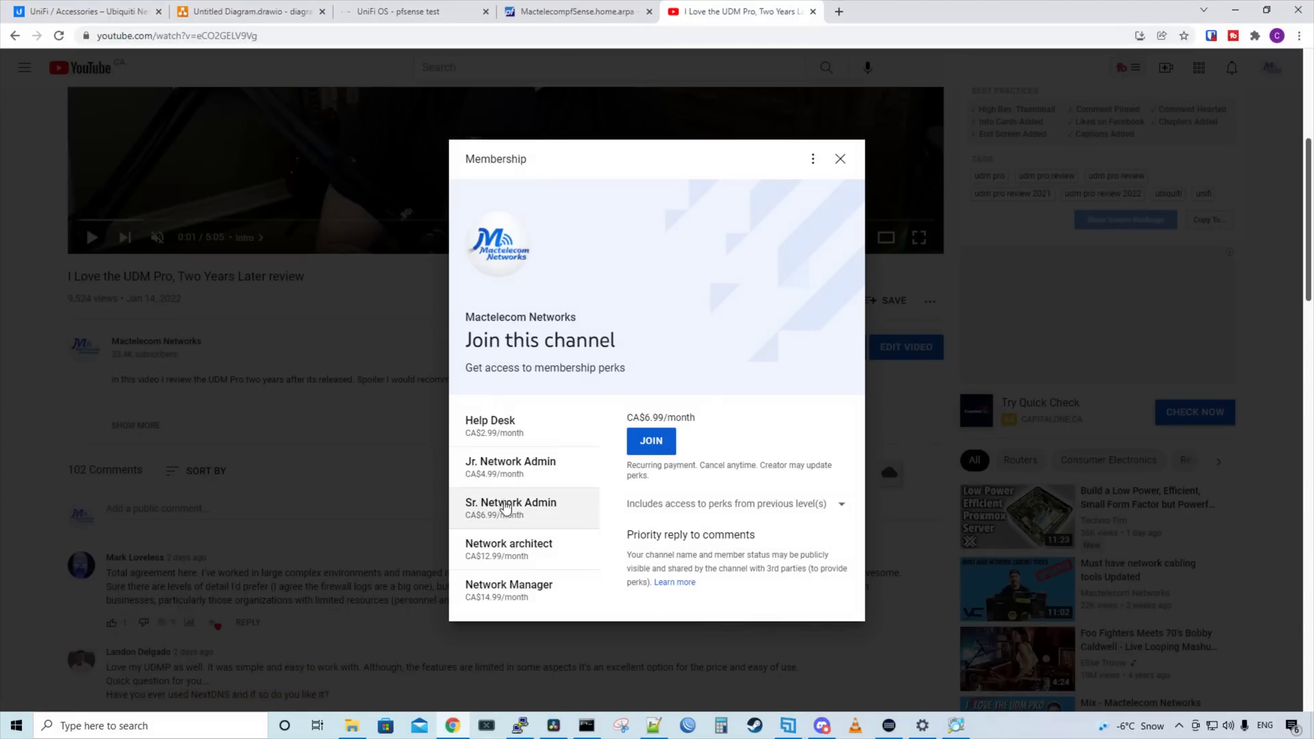
{"action": "left_click", "coordinate": [506, 555]}
{"action": "left_click", "coordinate": [503, 602]}
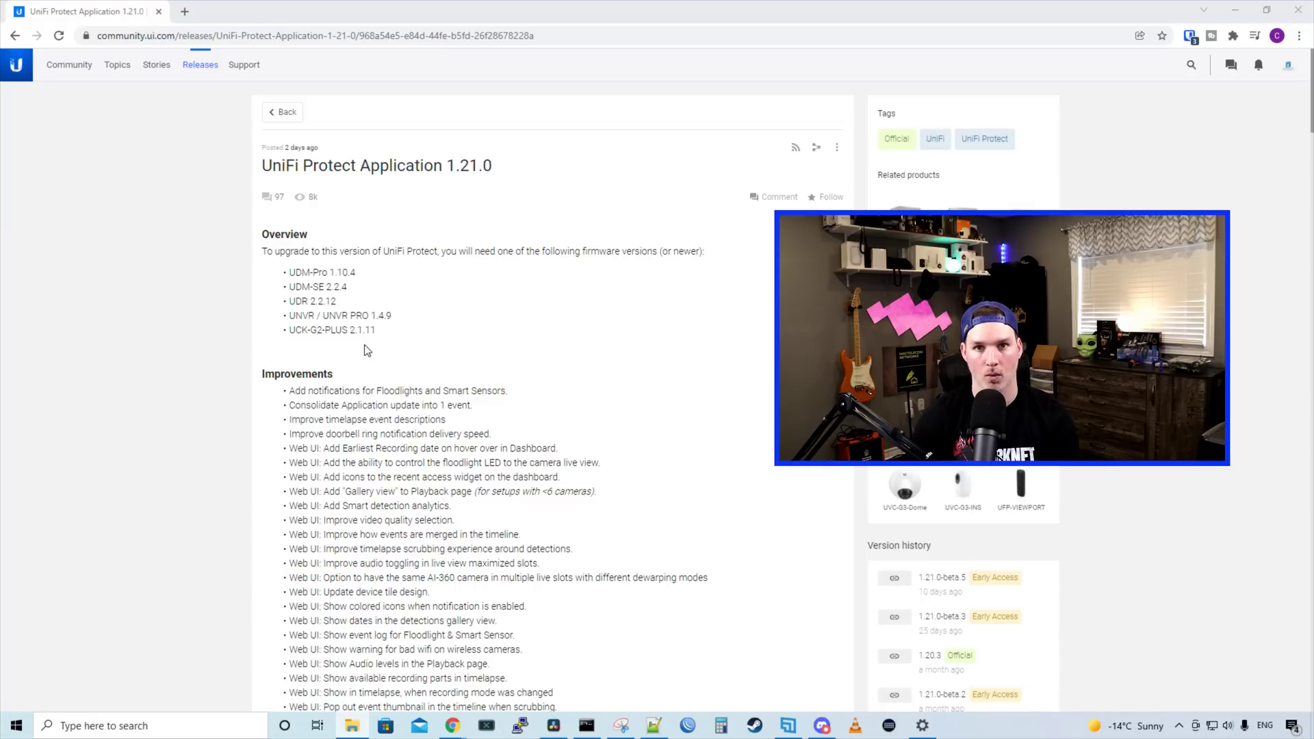
{"action": "scroll", "coordinate": [397, 329], "scroll_direction": "down", "scroll_amount": 8}
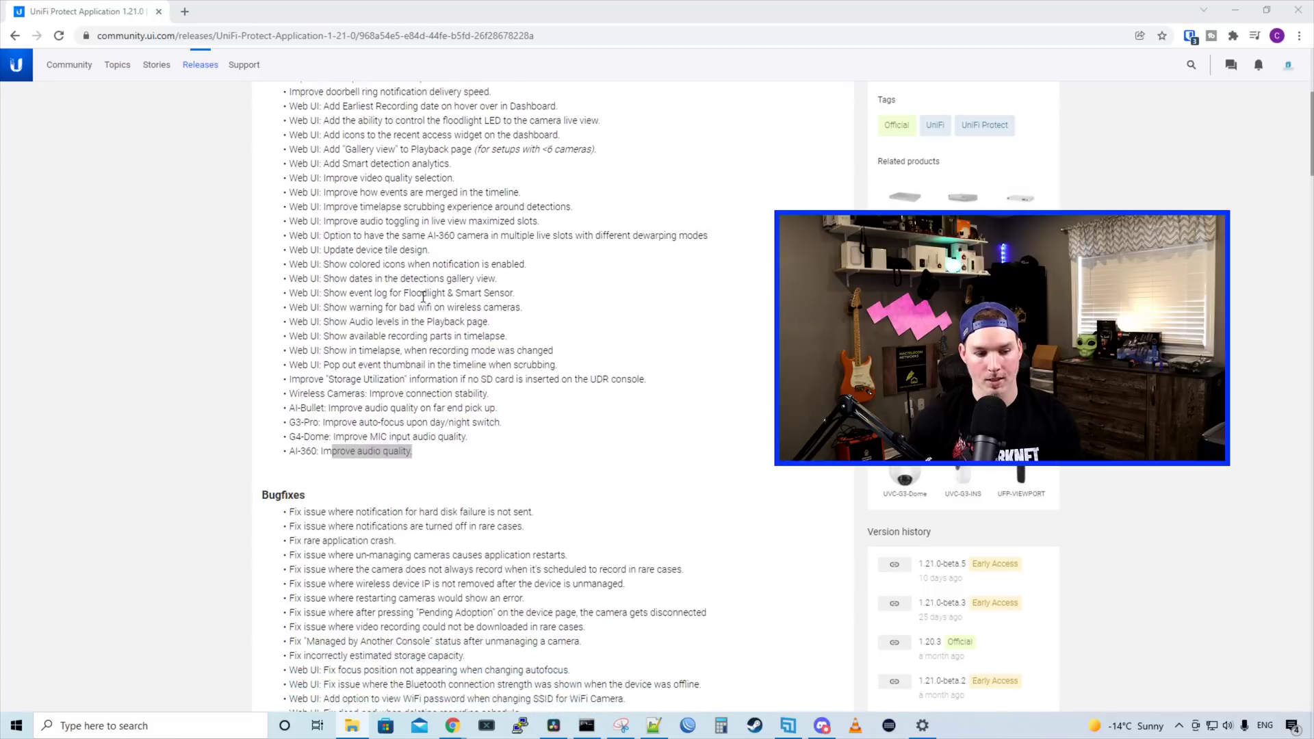
{"action": "scroll", "coordinate": [427, 302], "scroll_direction": "down", "scroll_amount": 4}
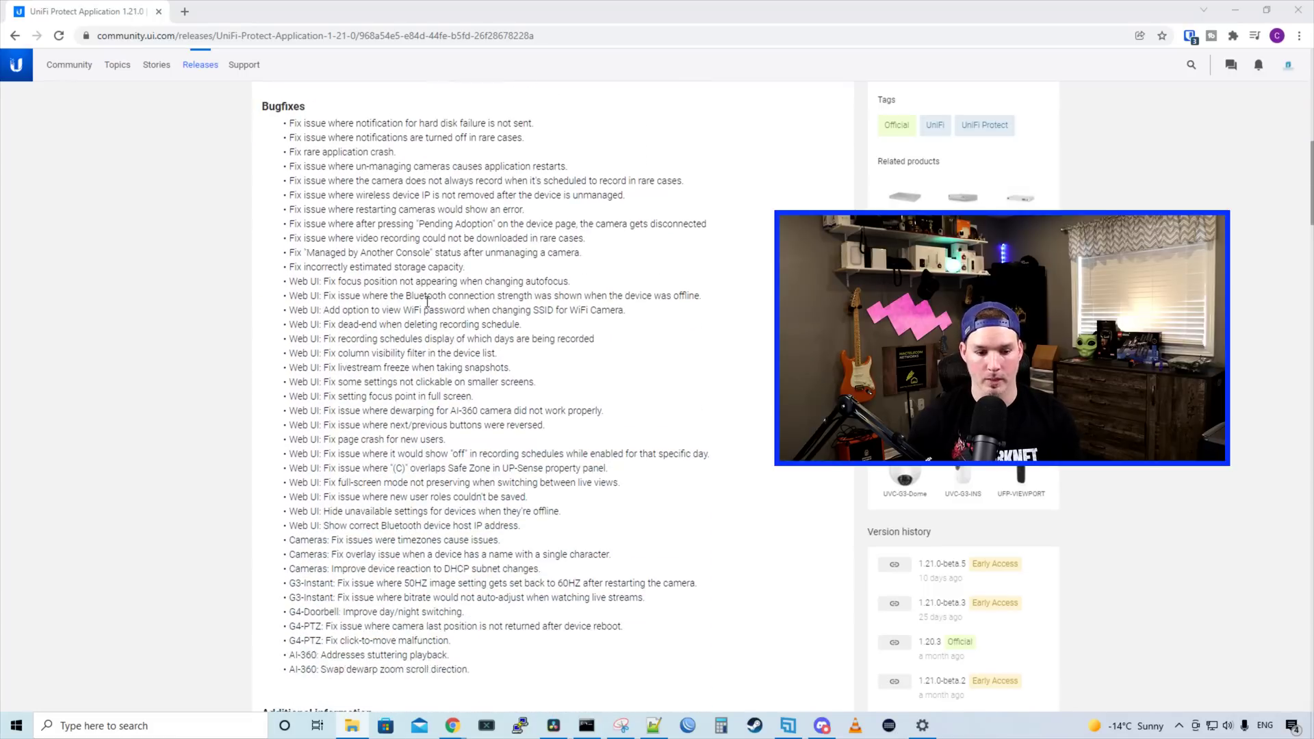
{"action": "scroll", "coordinate": [427, 308], "scroll_direction": "up", "scroll_amount": 8}
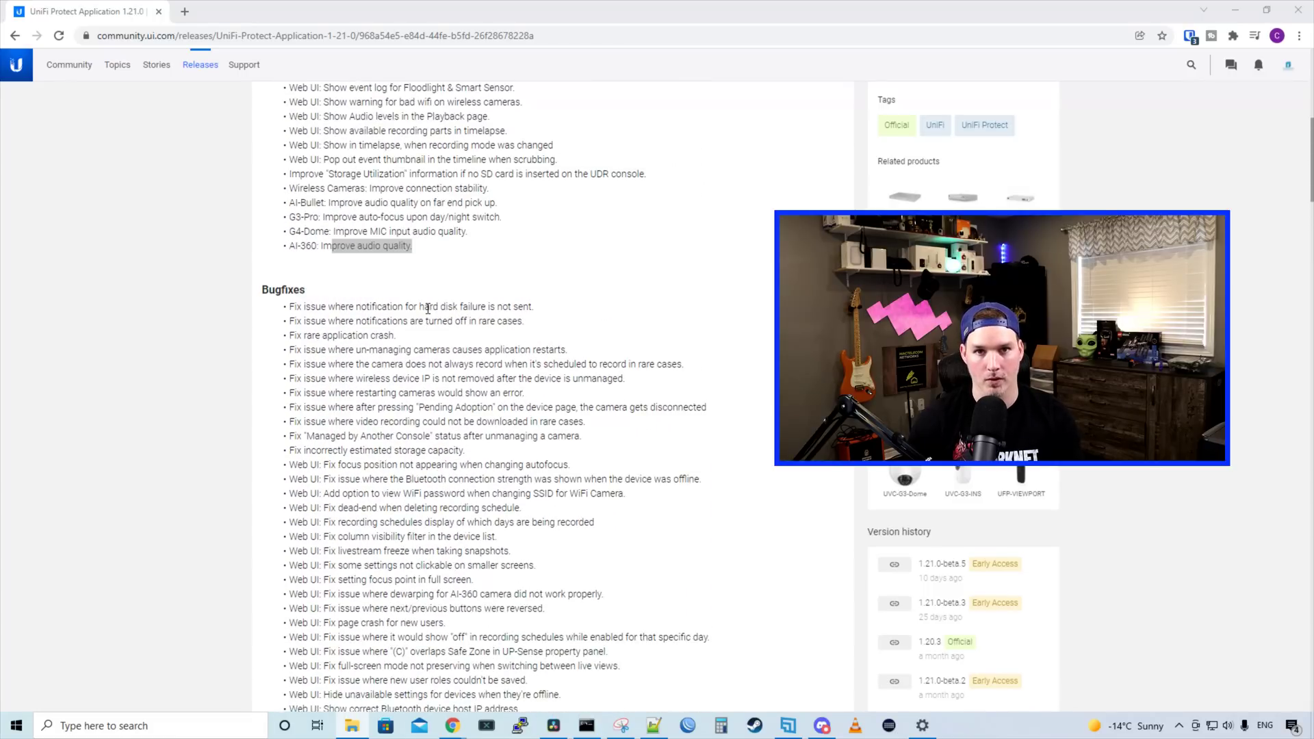
{"action": "scroll", "coordinate": [429, 309], "scroll_direction": "up", "scroll_amount": 1}
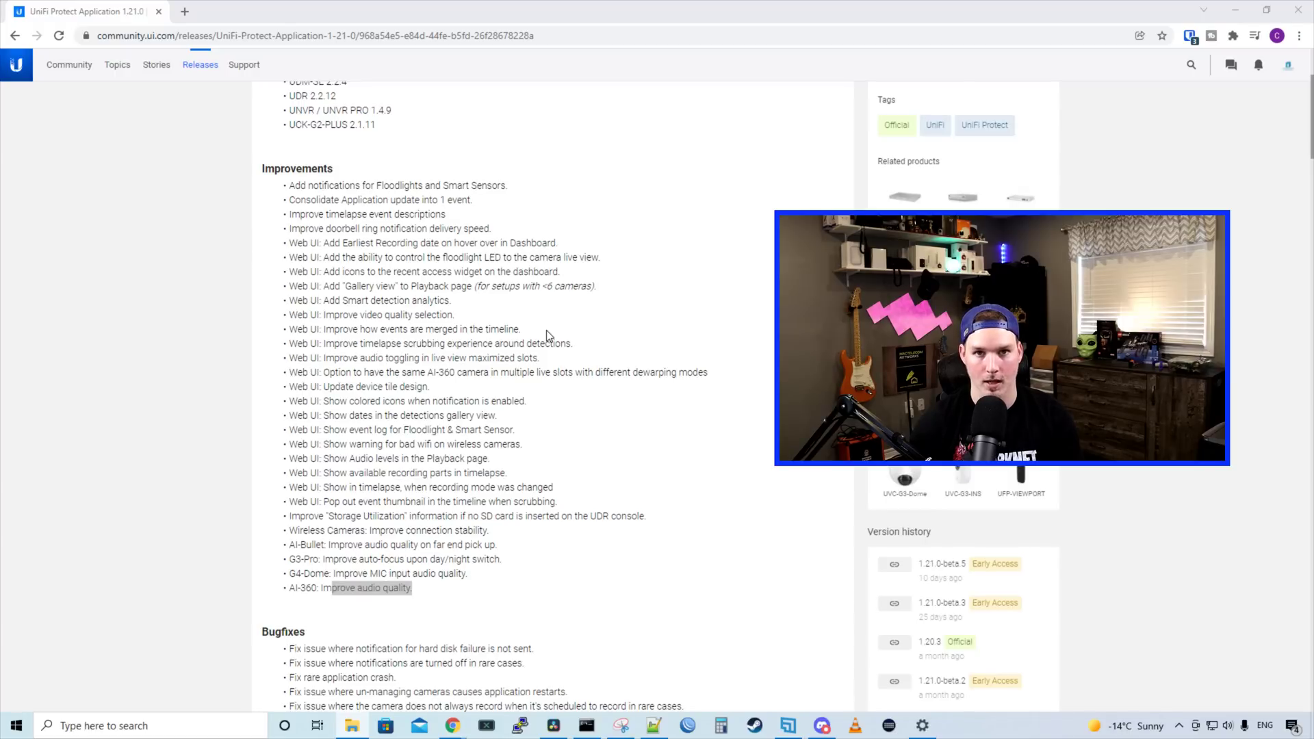
{"action": "scroll", "coordinate": [546, 330], "scroll_direction": "down", "scroll_amount": 2}
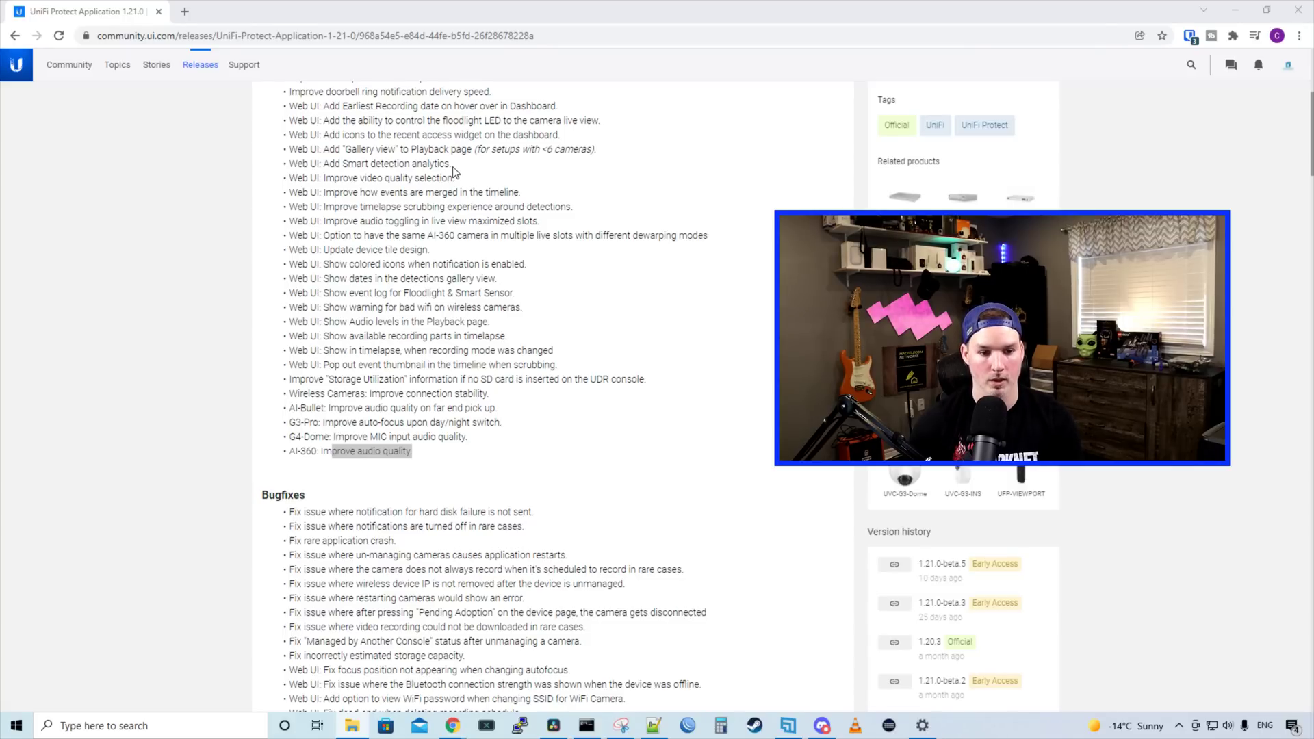
{"action": "scroll", "coordinate": [455, 172], "scroll_direction": "up", "scroll_amount": 1}
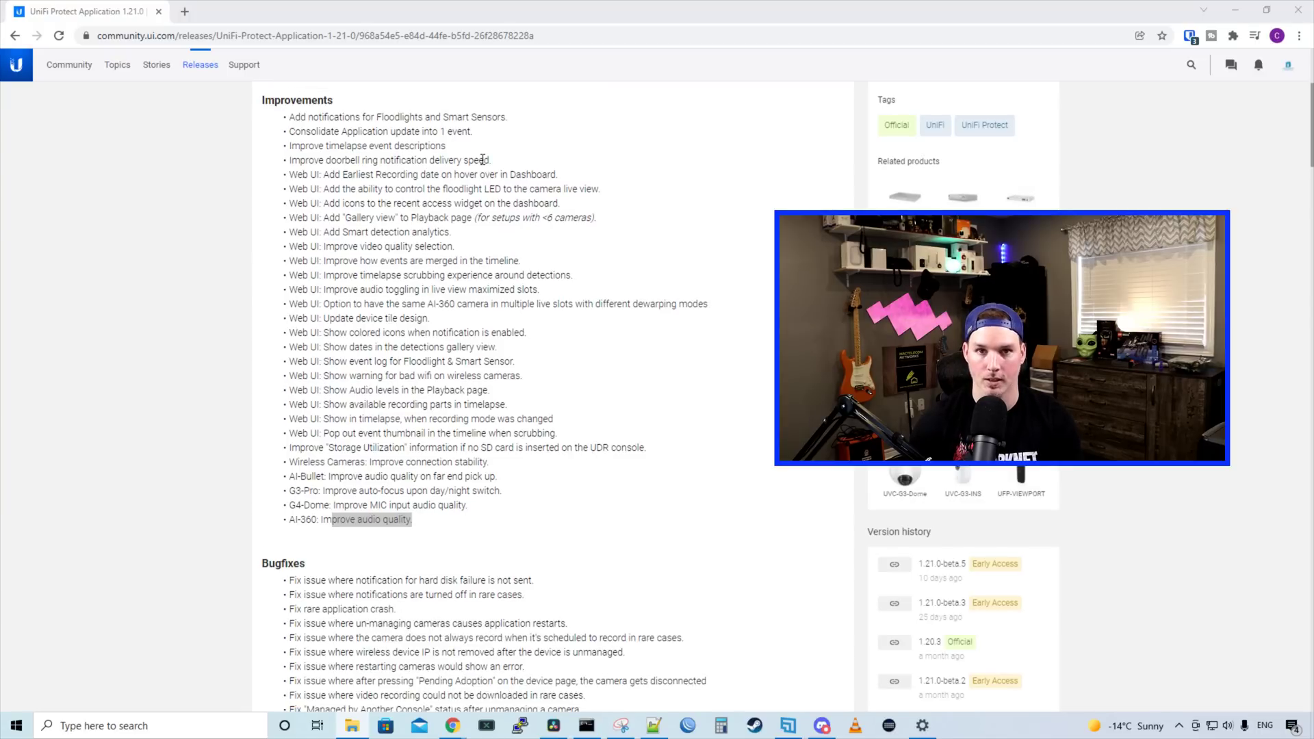
{"action": "scroll", "coordinate": [483, 159], "scroll_direction": "down", "scroll_amount": 2}
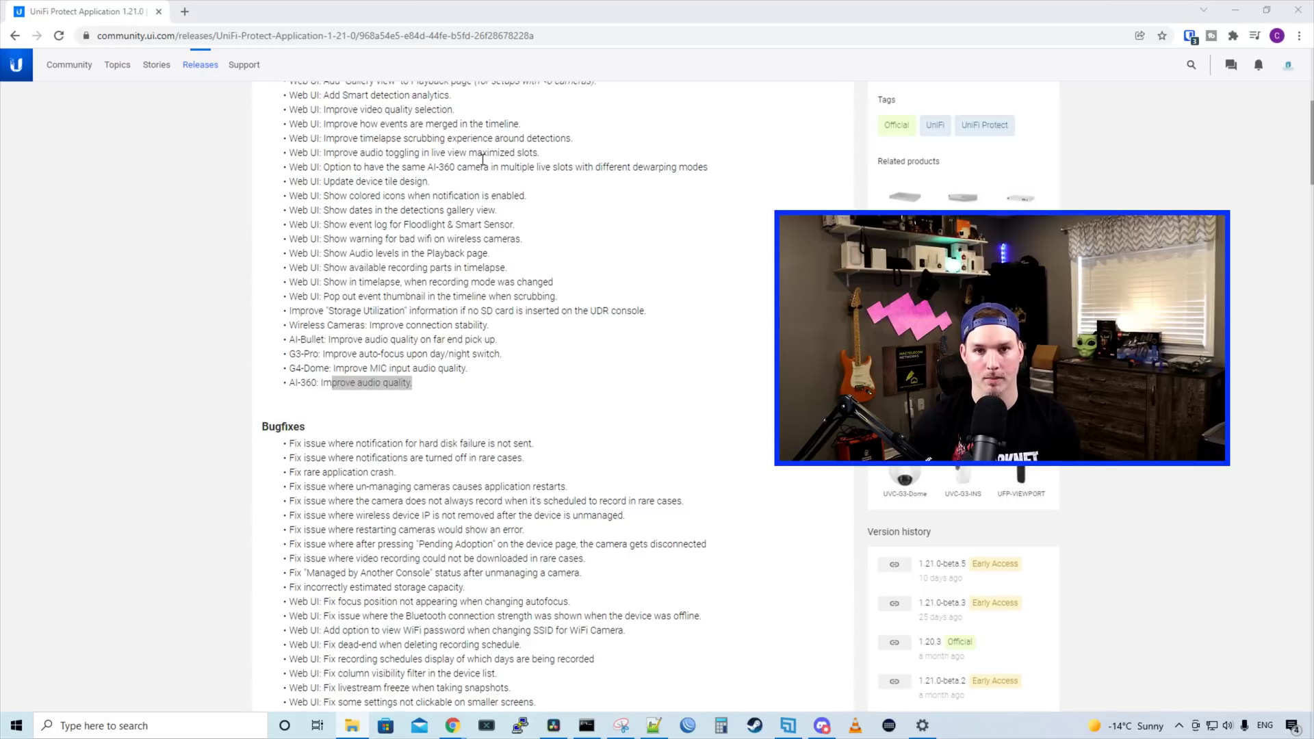
- Highlight the AI-360 multiple live slots dewarping improvement line
{"action": "left_click", "coordinate": [483, 159]}
{"action": "left_click_drag", "start_coordinate": [323, 166], "coordinate": [290, 167]}
{"action": "left_click_drag", "start_coordinate": [704, 164], "coordinate": [709, 164]}
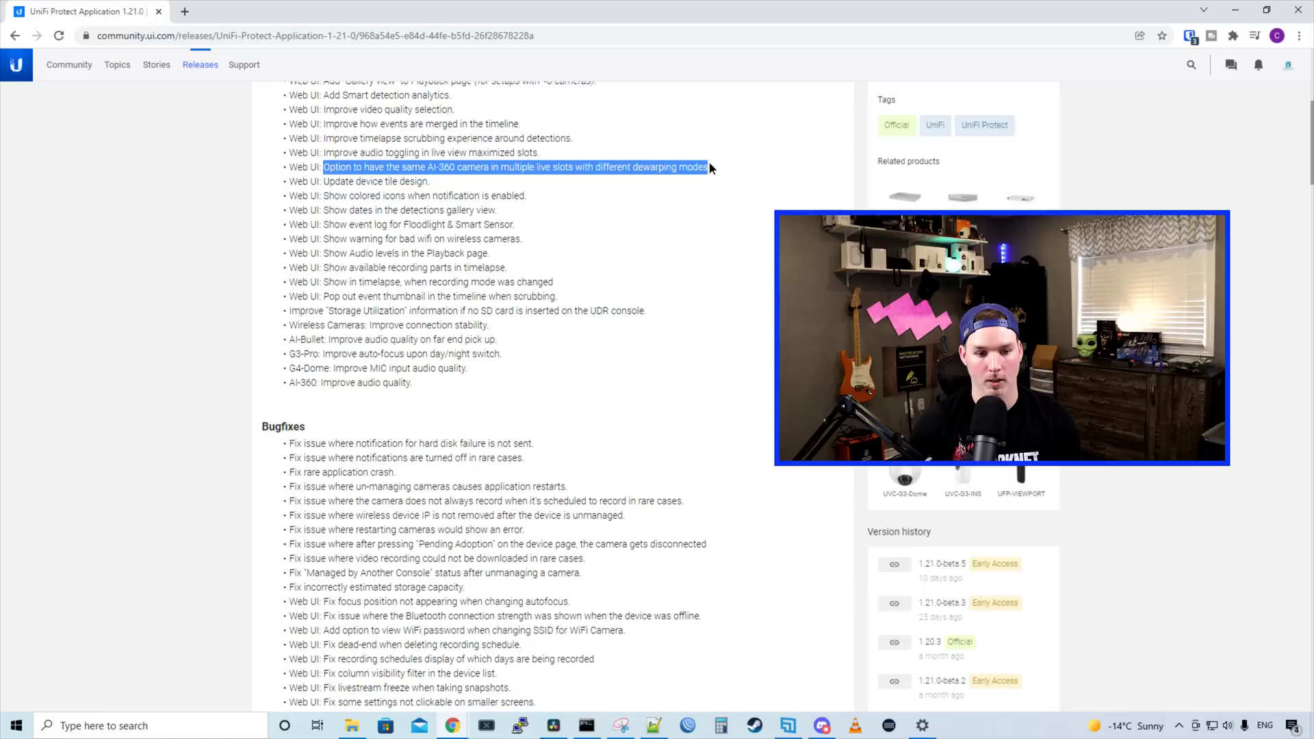
- Clear that highlight, scroll down and highlight the AI-Bullet, G3-Pro and G4-Dome lines
{"action": "left_click", "coordinate": [783, 192]}
{"action": "scroll", "coordinate": [427, 126], "scroll_direction": "down", "scroll_amount": 1}
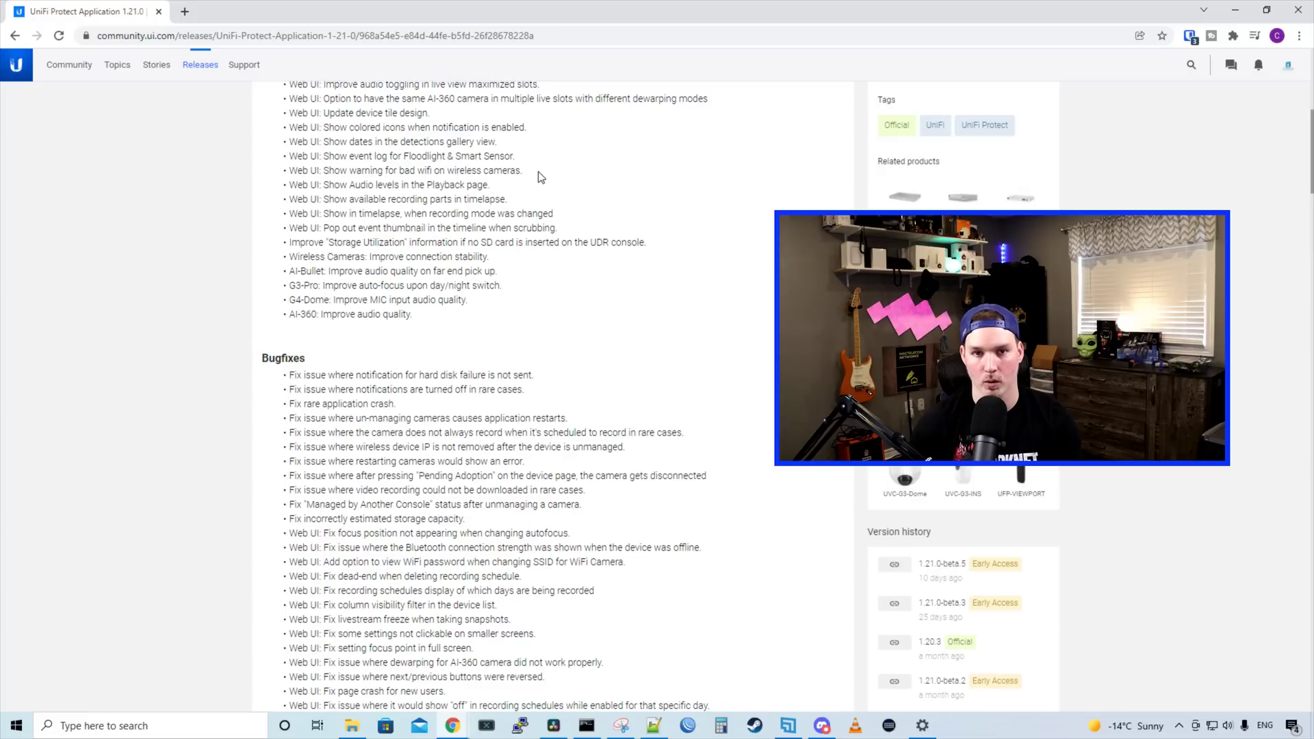
{"action": "scroll", "coordinate": [510, 171], "scroll_direction": "down", "scroll_amount": 2}
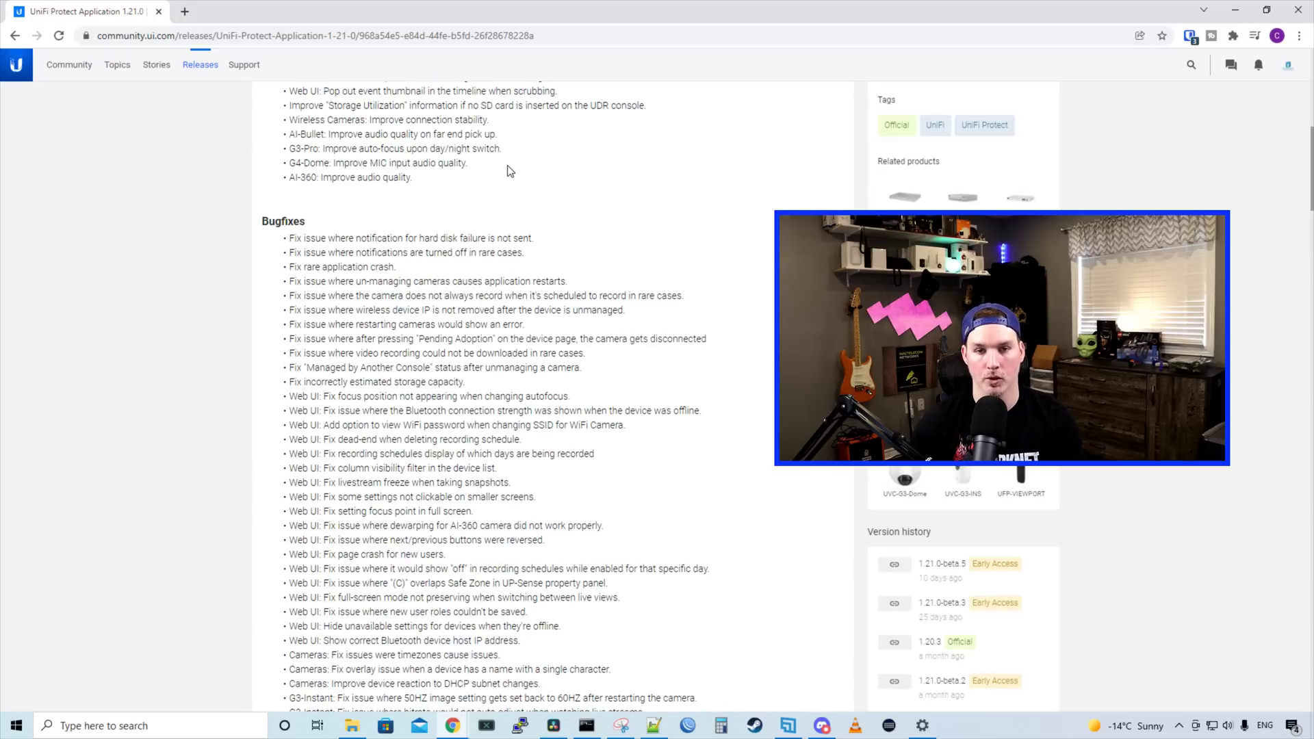
{"action": "left_click_drag", "start_coordinate": [289, 134], "coordinate": [469, 165]}
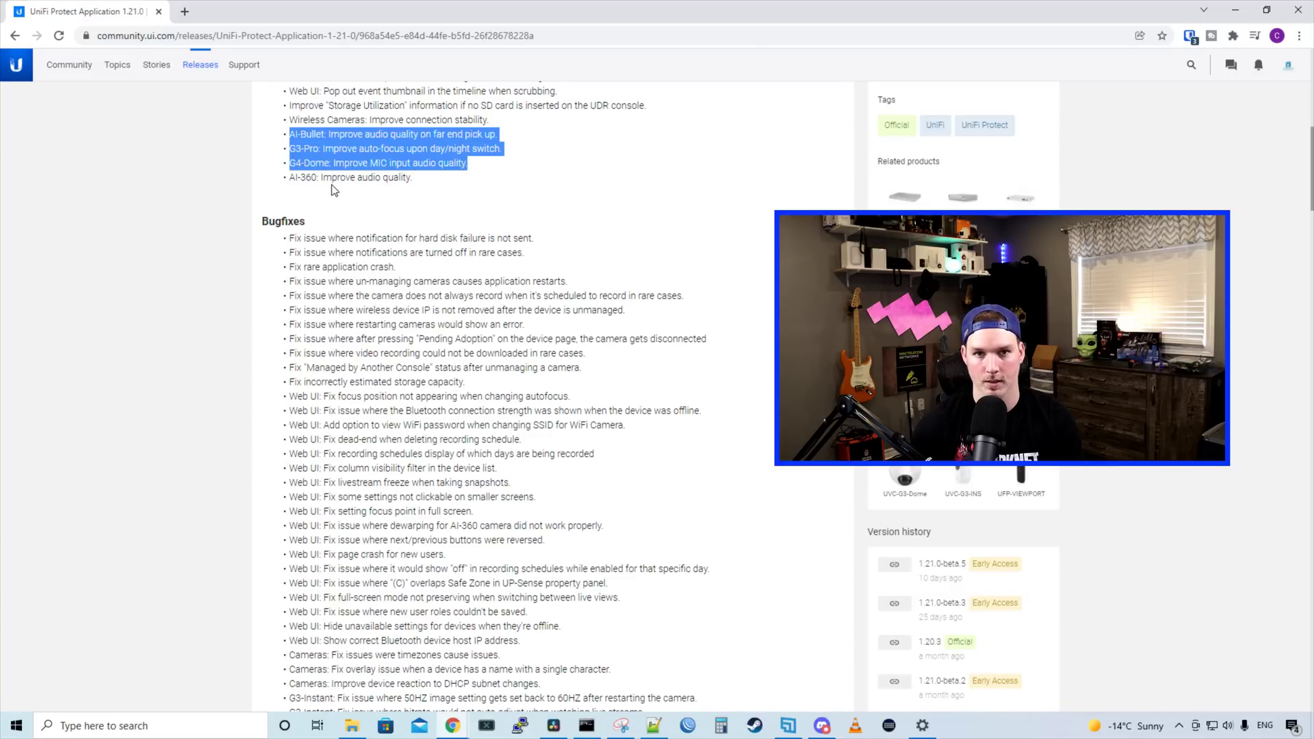
{"action": "scroll", "coordinate": [594, 253], "scroll_direction": "down", "scroll_amount": 1}
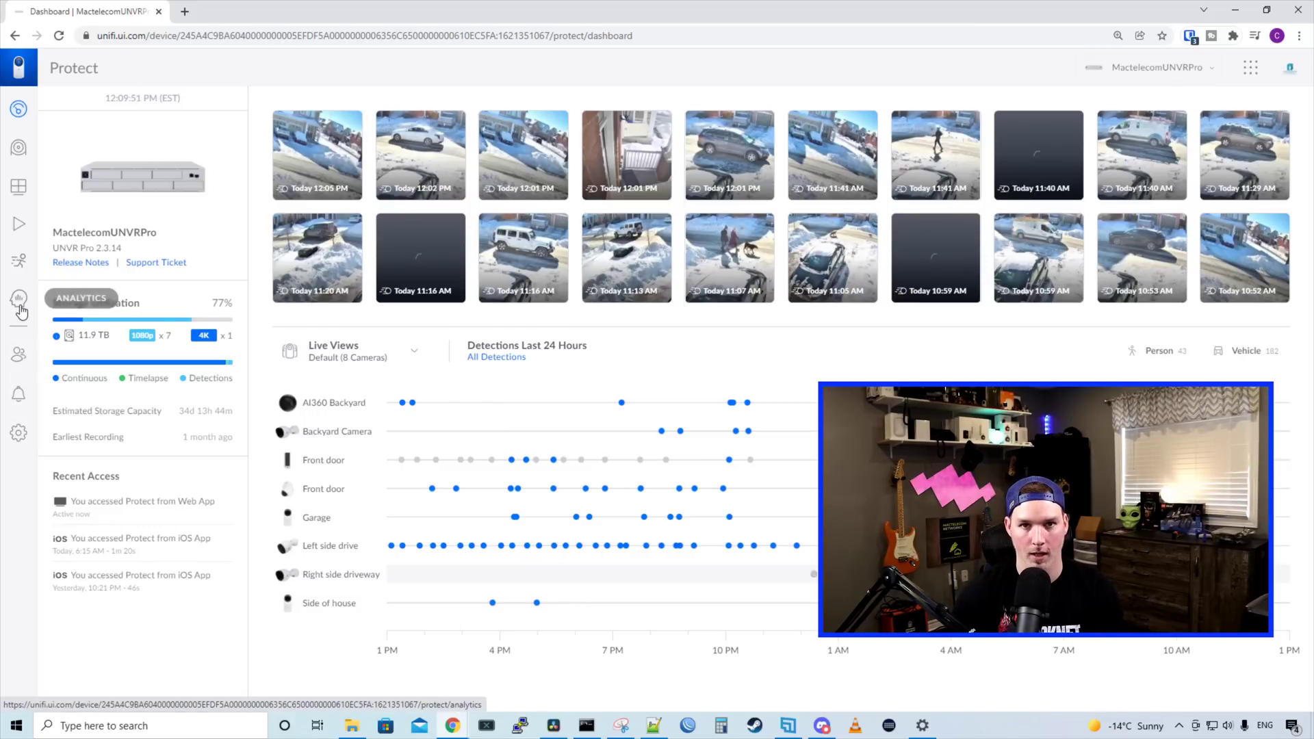
- Open the Devices page and switch it to thumbnail card grid view
{"action": "left_click", "coordinate": [18, 147]}
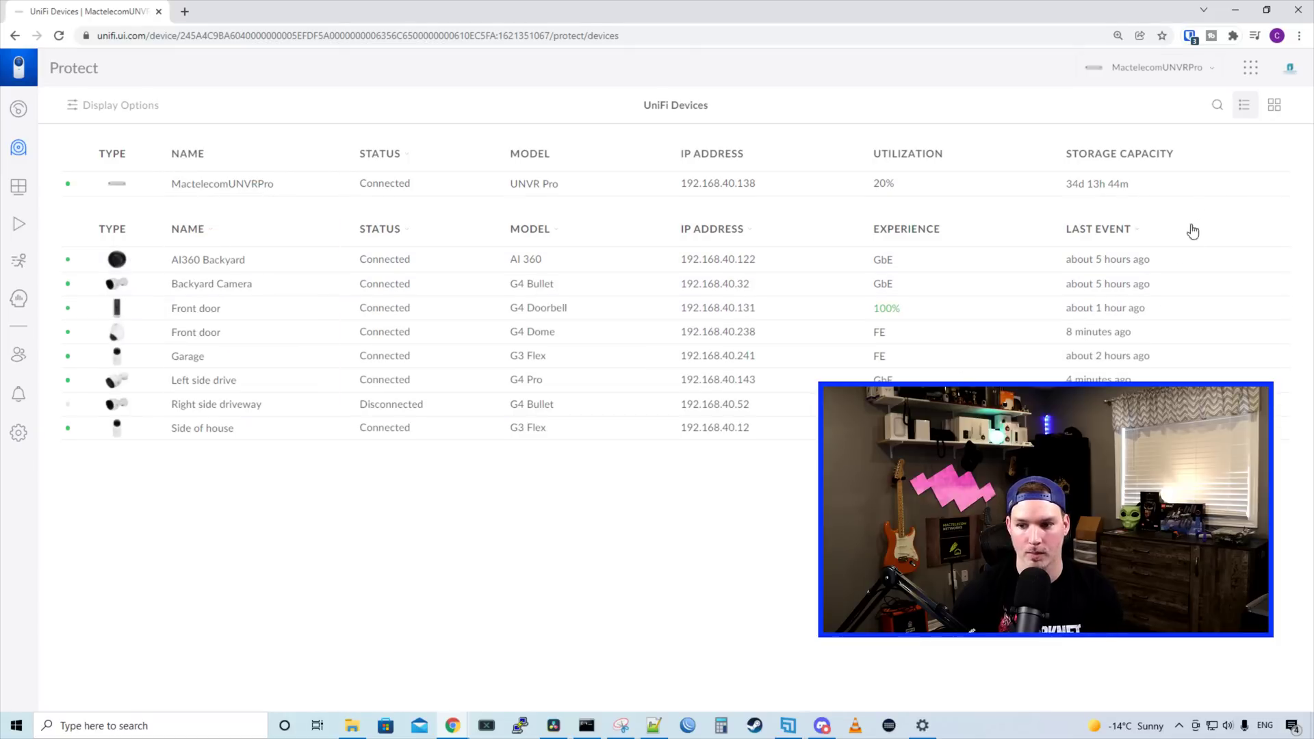
{"action": "left_click", "coordinate": [1275, 105]}
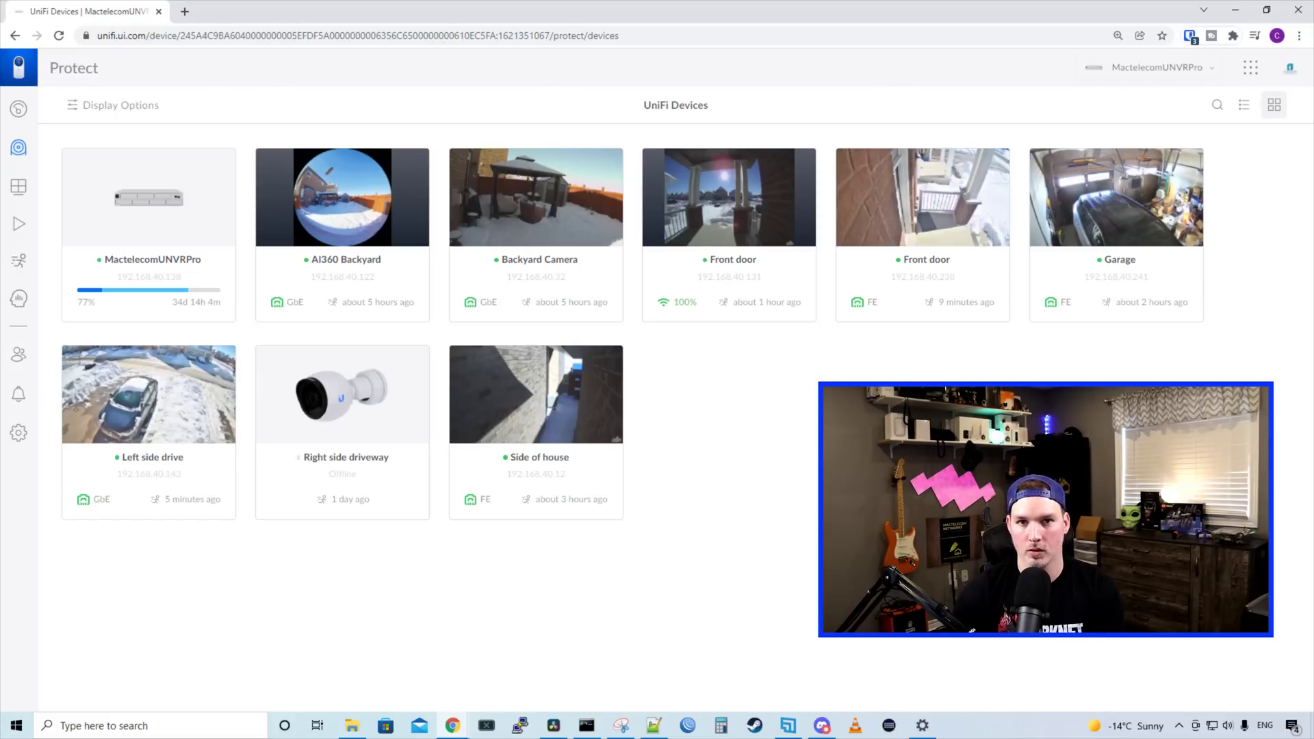
- Create a new live view named '1.21.0'
{"action": "left_click", "coordinate": [18, 187]}
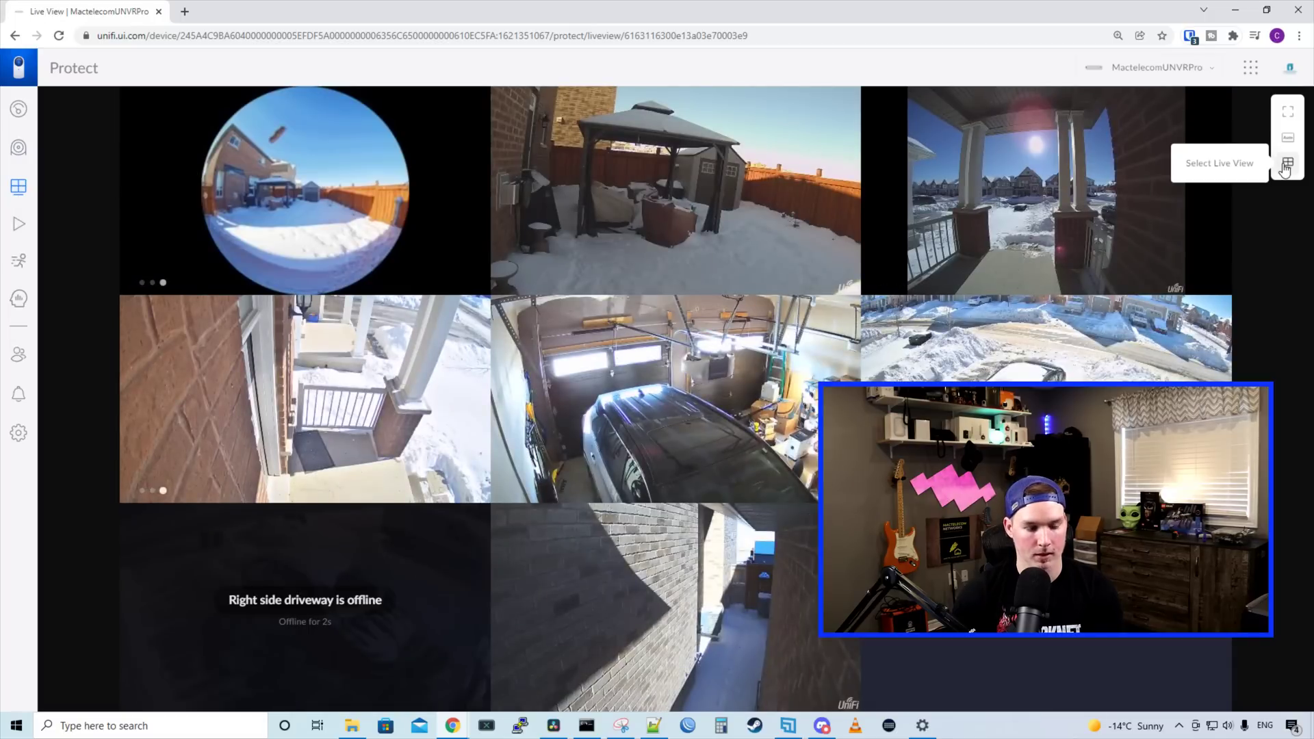
{"action": "left_click", "coordinate": [1288, 163]}
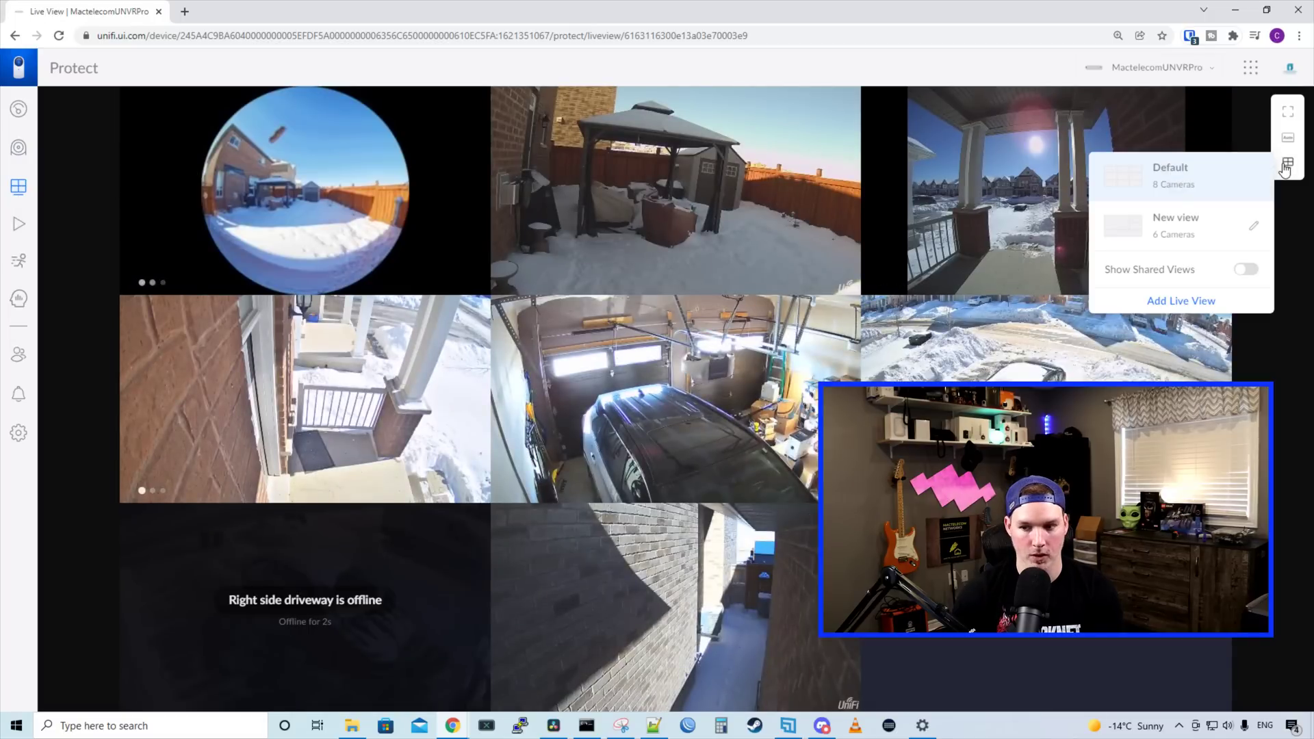
{"action": "left_click", "coordinate": [1187, 302]}
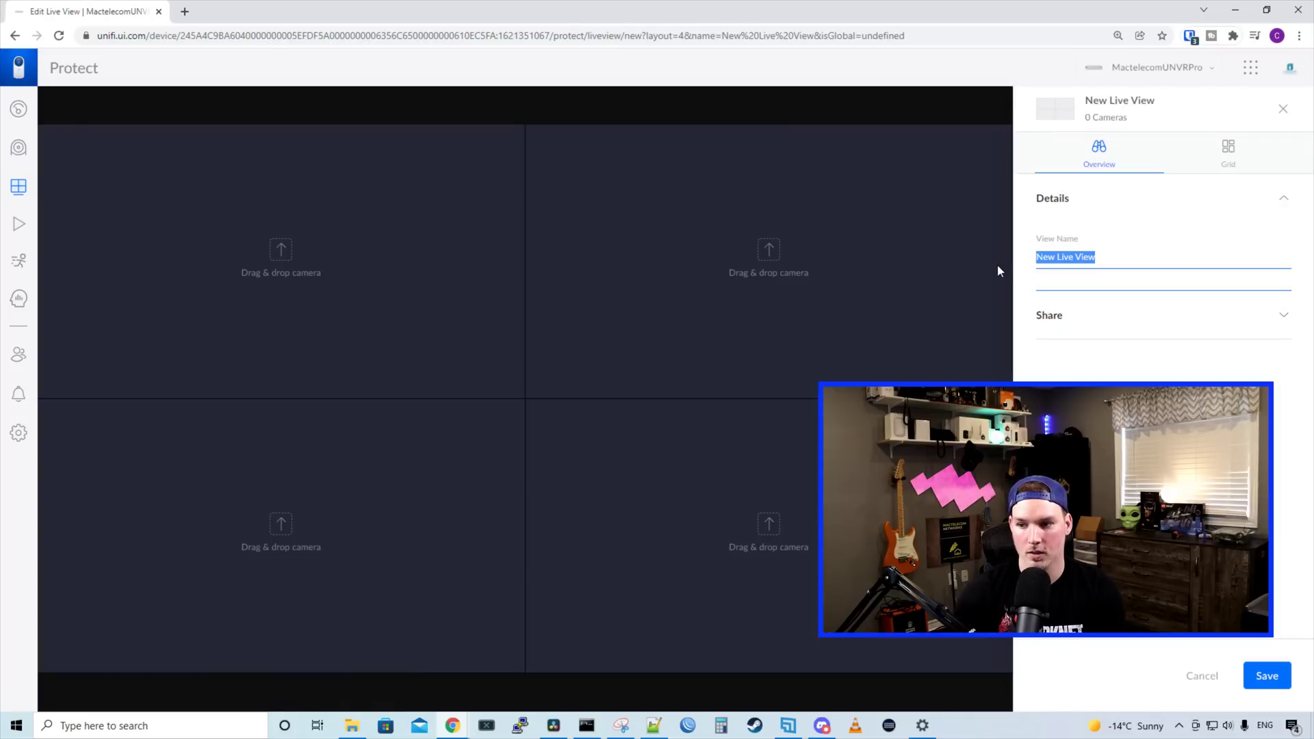
{"action": "type", "text": "1.21.0"}
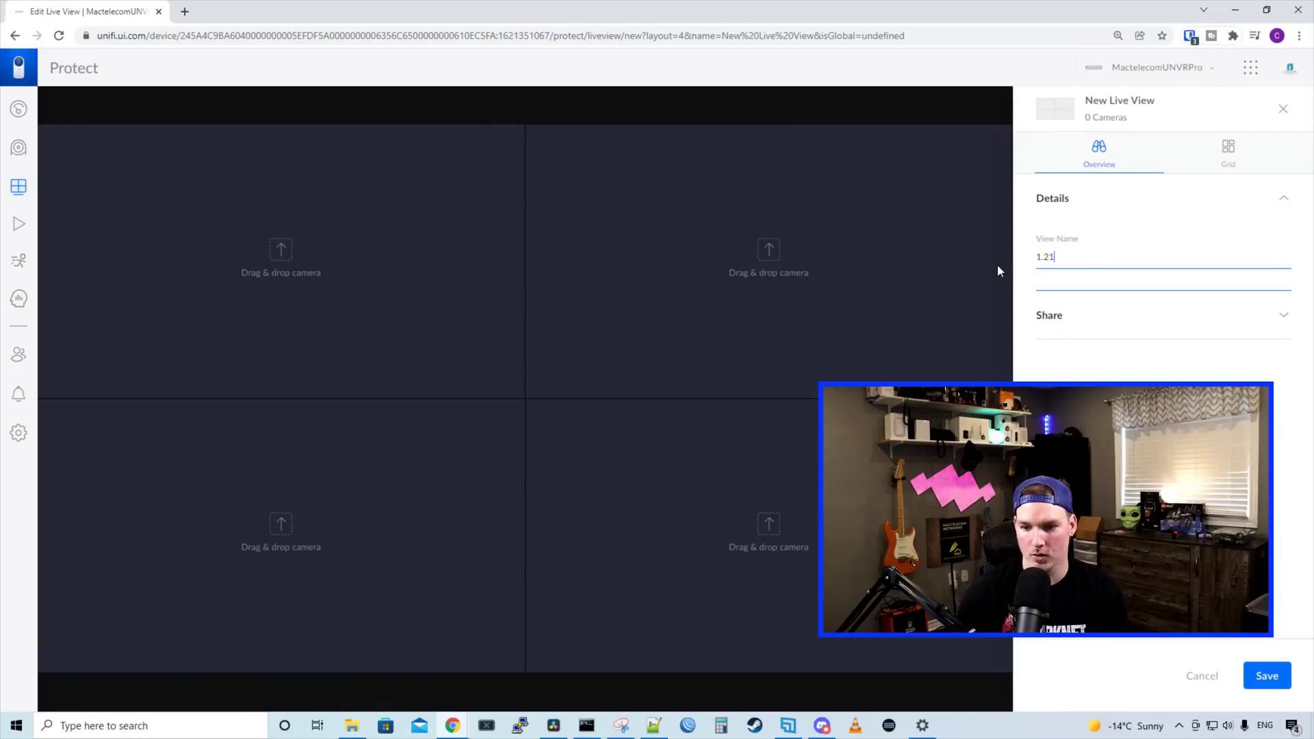
- Fill the tiles with AI360 Backyard three times and Backyard Camera bottom-right
{"action": "left_click", "coordinate": [1232, 156]}
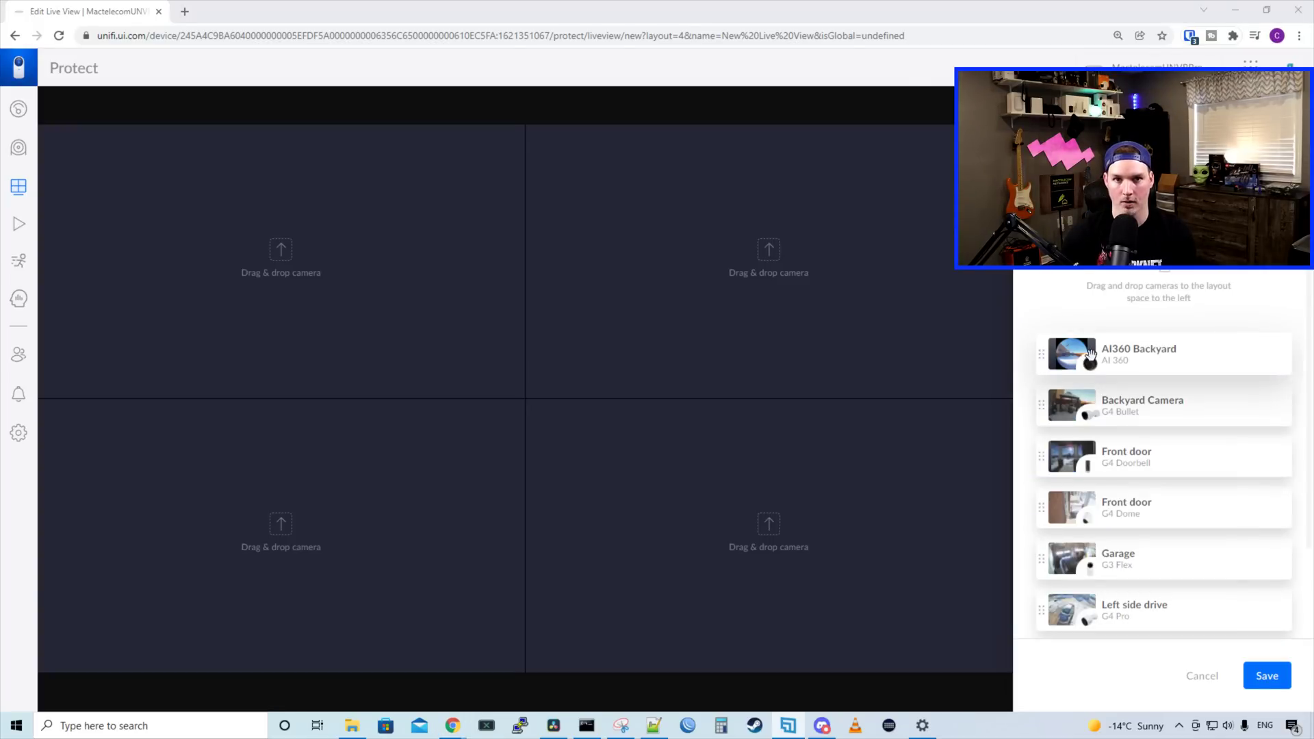
{"action": "left_click_drag", "start_coordinate": [1091, 354], "coordinate": [769, 294]}
{"action": "left_click_drag", "start_coordinate": [1114, 353], "coordinate": [296, 504]}
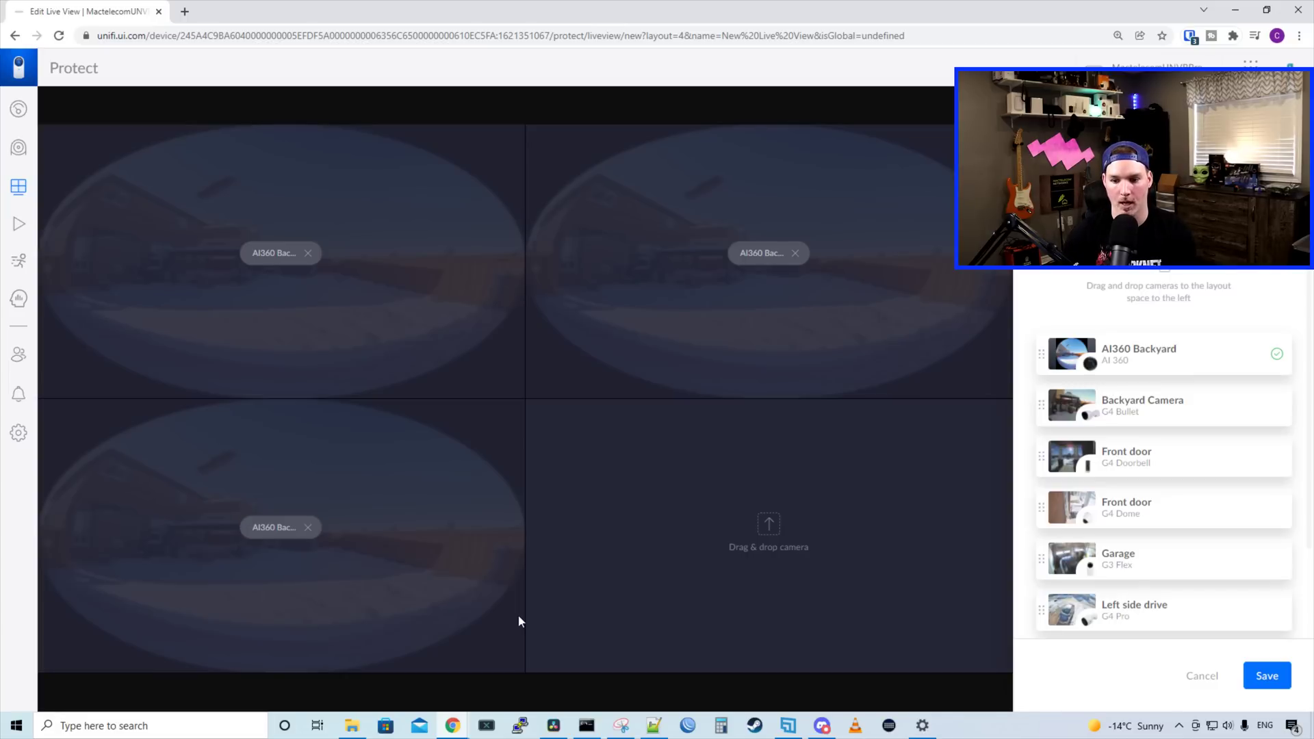
{"action": "left_click_drag", "start_coordinate": [1079, 417], "coordinate": [831, 504]}
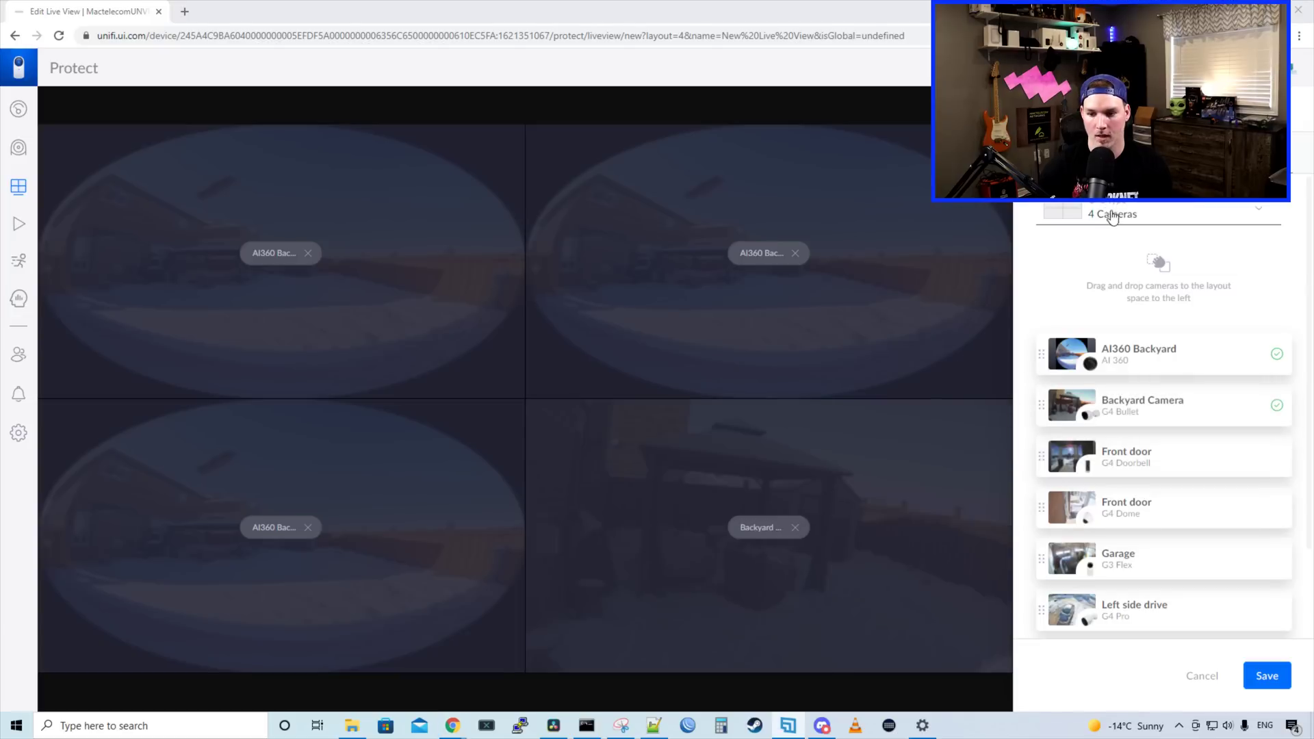
- Switch to the 7 Cameras layout and add Front door, Garage and Left side drive
{"action": "left_click", "coordinate": [1113, 218]}
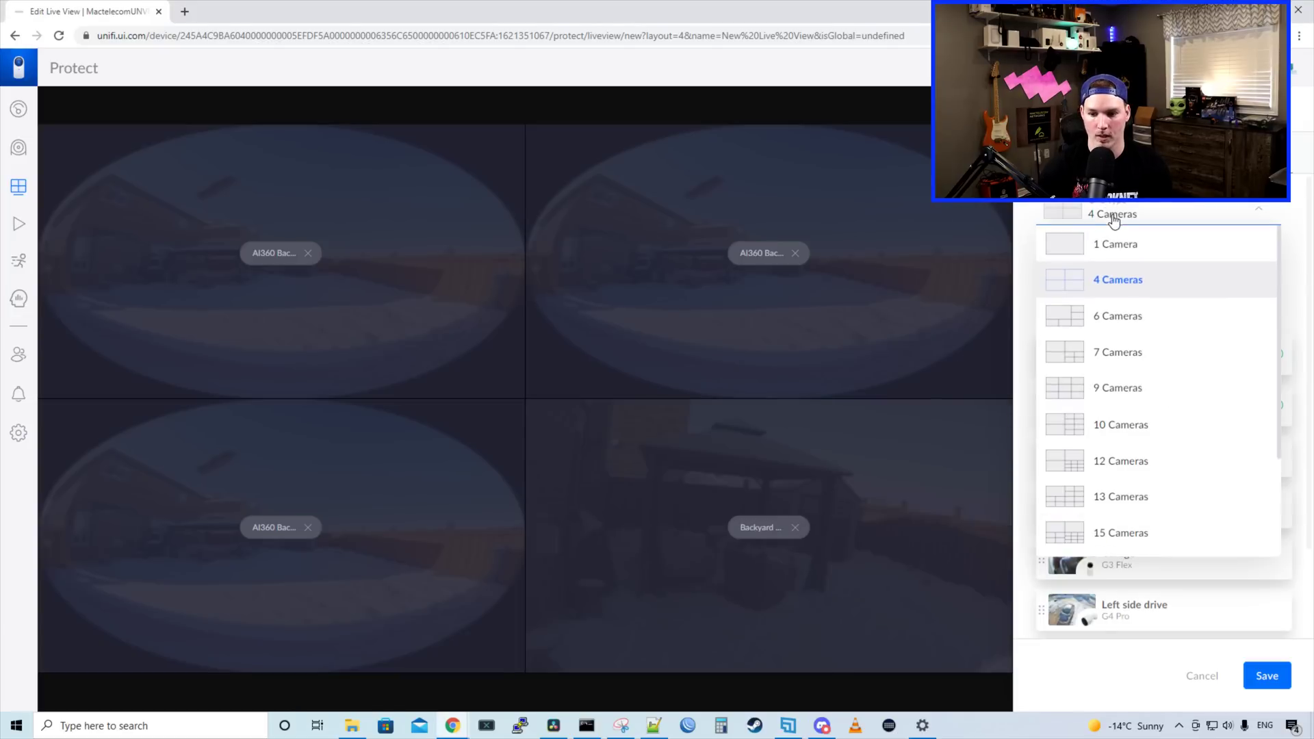
{"action": "left_click", "coordinate": [1125, 350]}
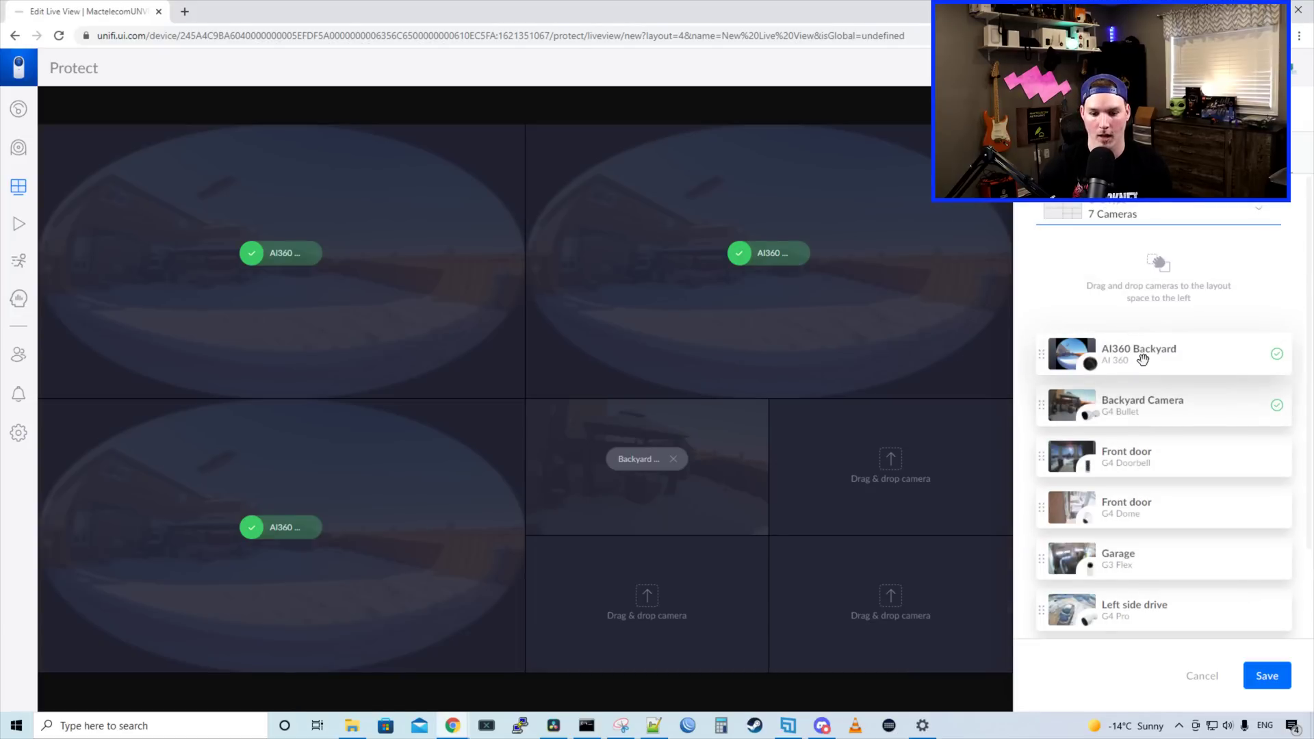
{"action": "left_click_drag", "start_coordinate": [1098, 468], "coordinate": [893, 473]}
{"action": "left_click_drag", "start_coordinate": [1118, 565], "coordinate": [647, 601]}
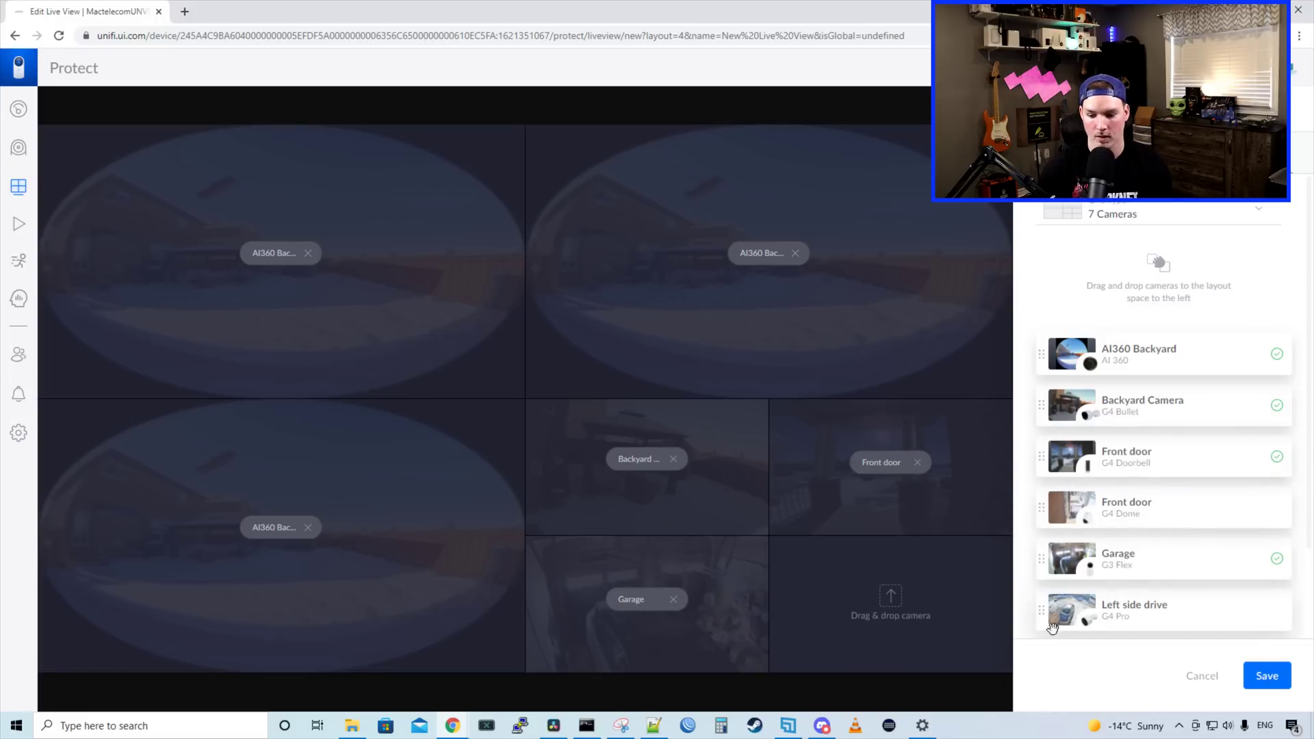
{"action": "left_click_drag", "start_coordinate": [1100, 618], "coordinate": [890, 602]}
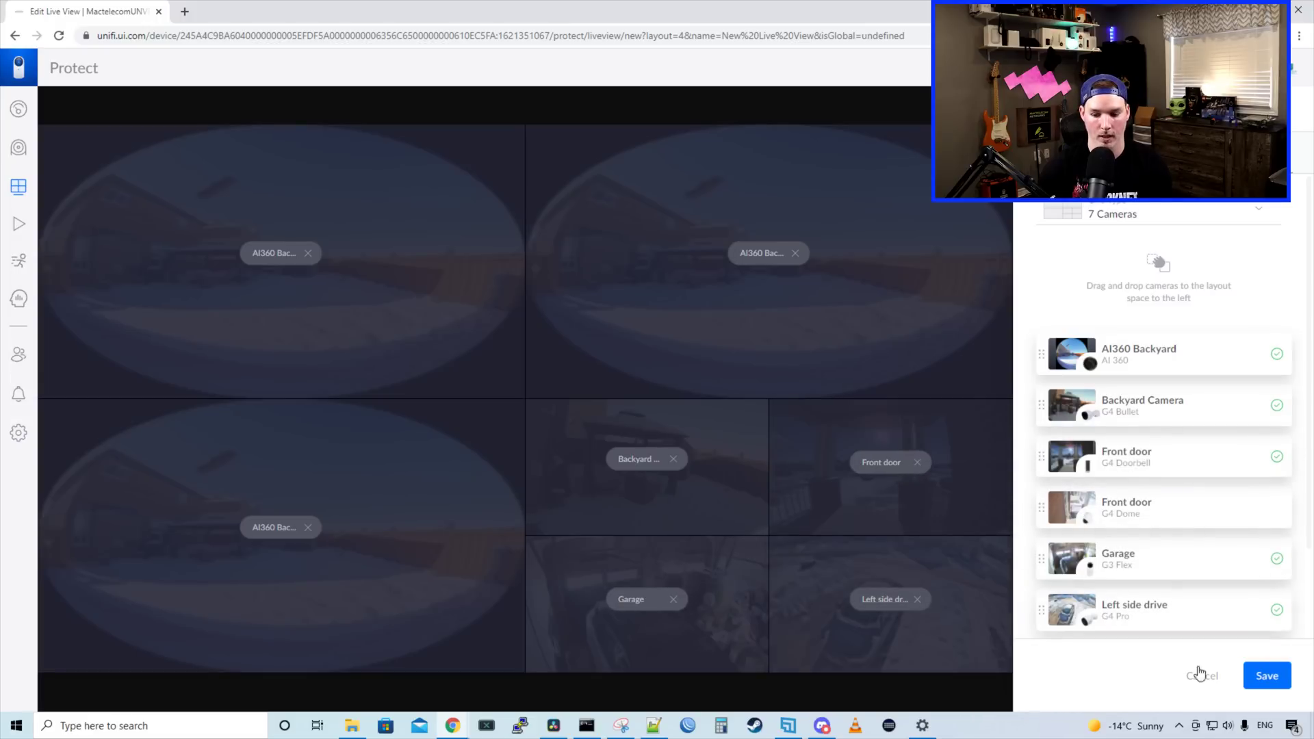
- Save the live view and dewarp an enlarged AI360 fisheye tile
{"action": "left_click", "coordinate": [1267, 675]}
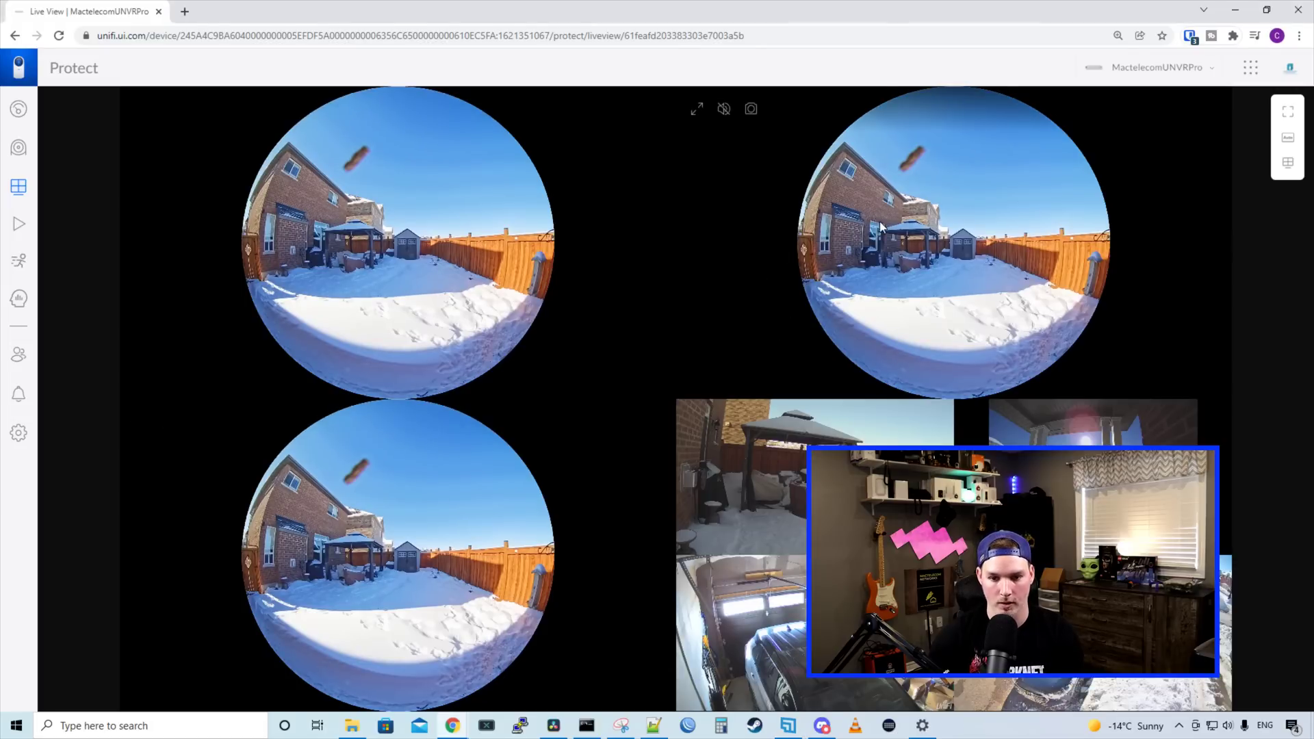
{"action": "double_click", "coordinate": [880, 221]}
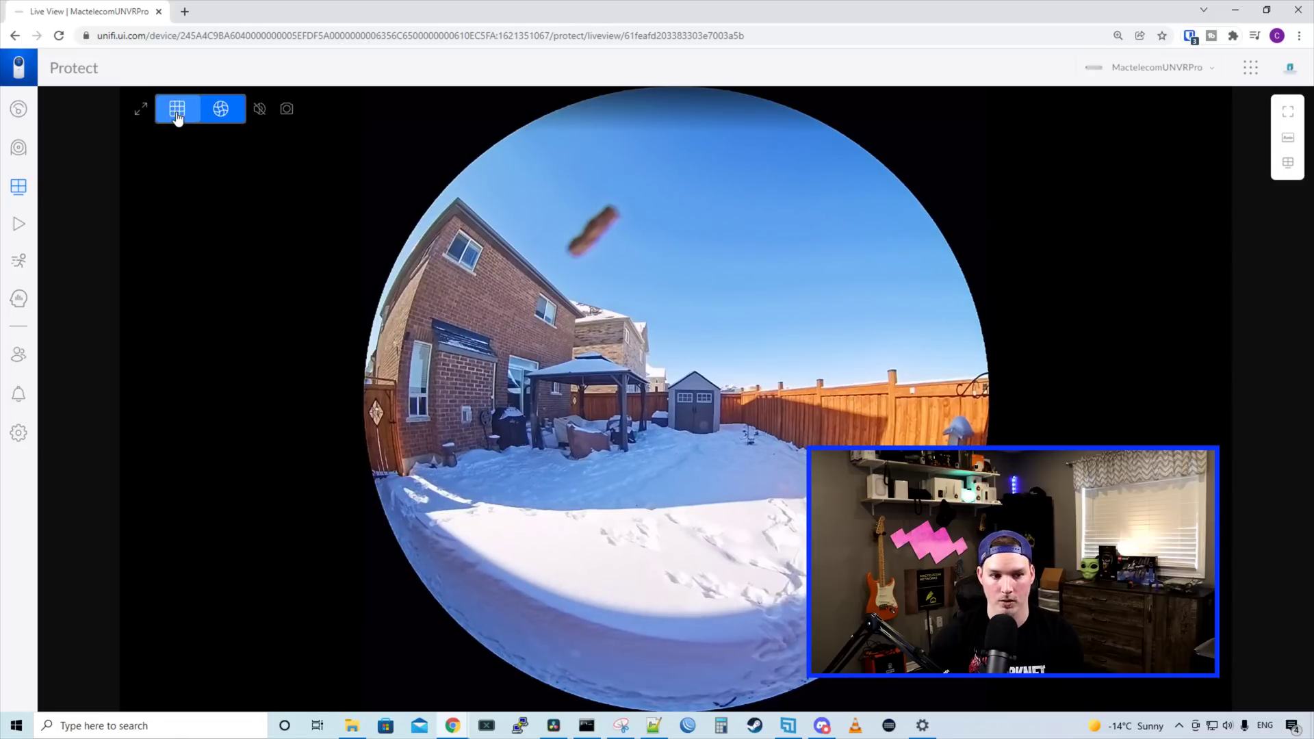
{"action": "left_click", "coordinate": [178, 118]}
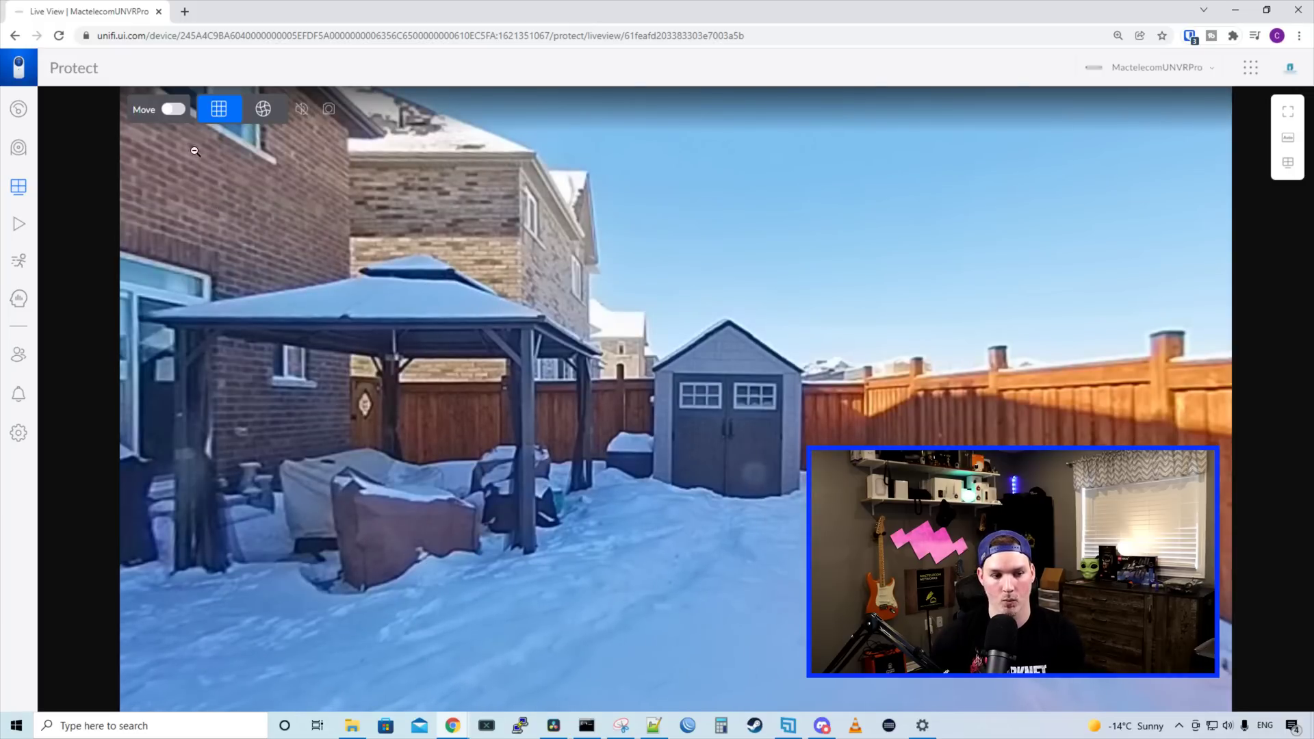
- Pan the dewarped view left onto the house, then return to the camera grid
{"action": "left_click", "coordinate": [176, 114]}
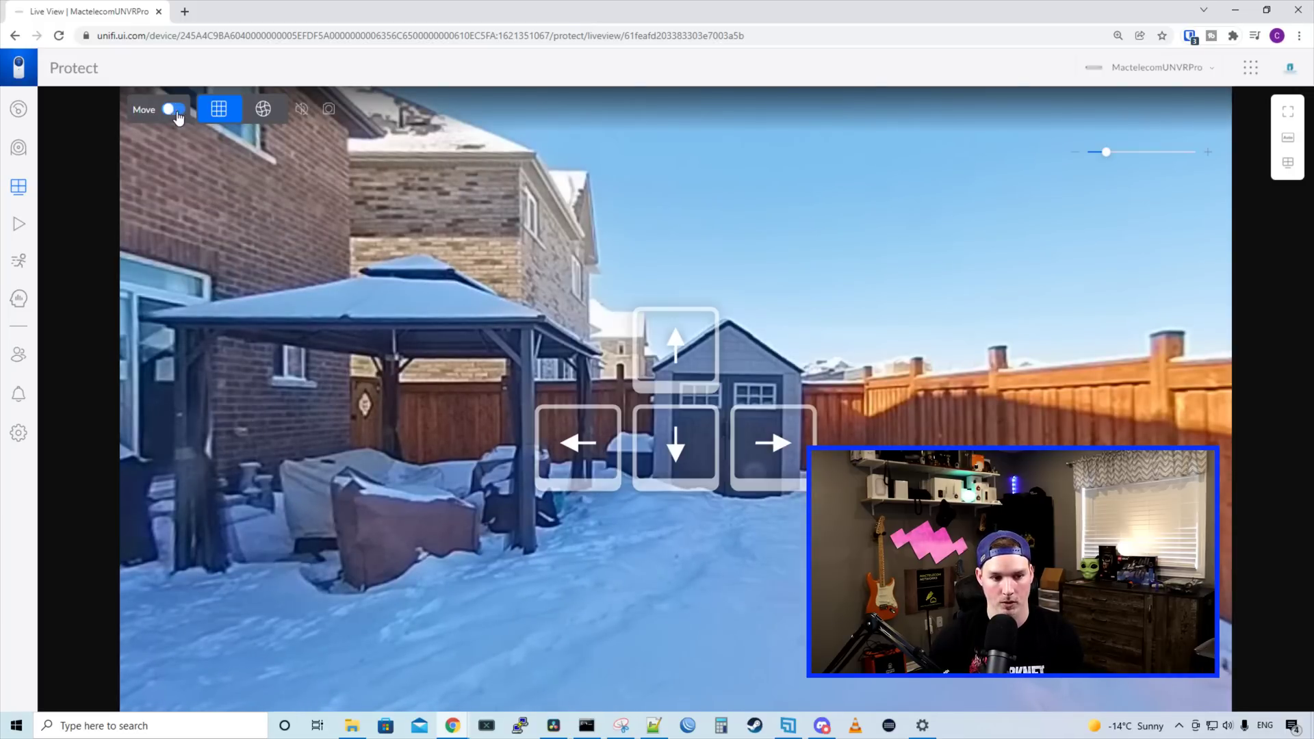
{"action": "left_click", "coordinate": [575, 440]}
{"action": "left_click", "coordinate": [575, 440]}
{"action": "left_click", "coordinate": [575, 440]}
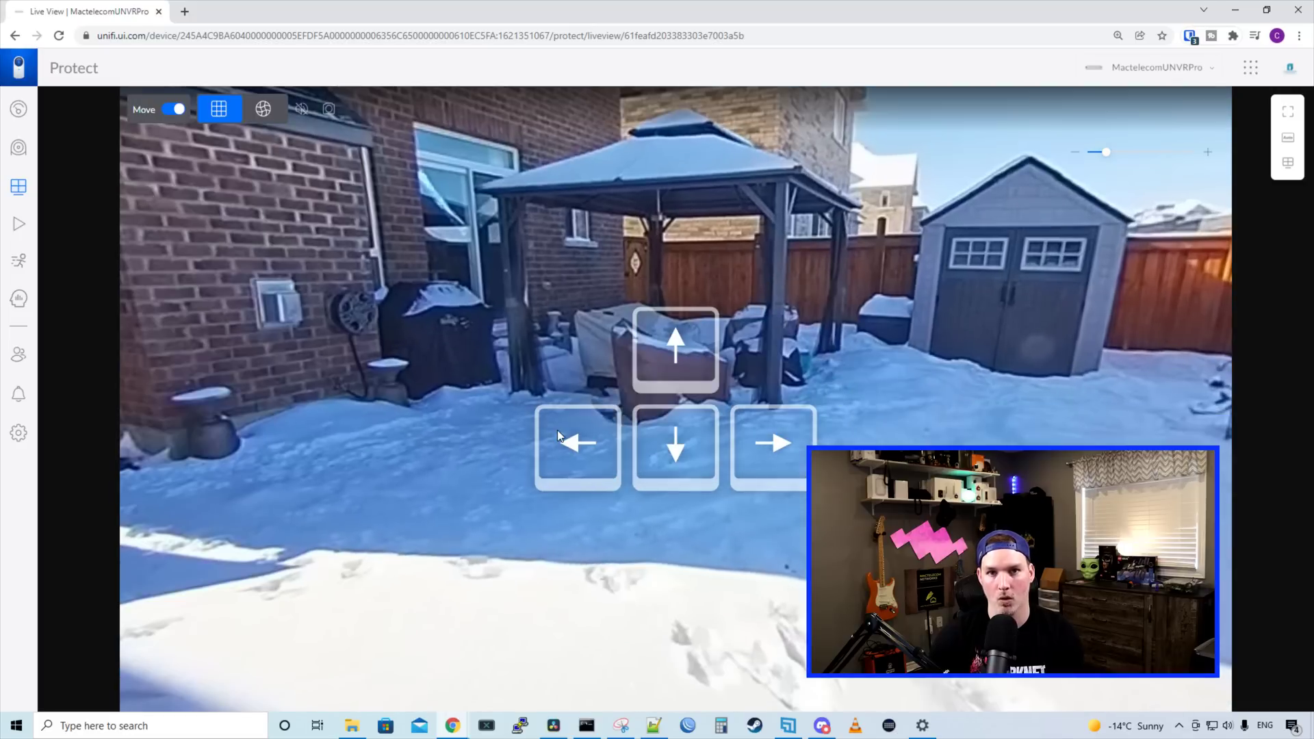
{"action": "left_click", "coordinate": [565, 423]}
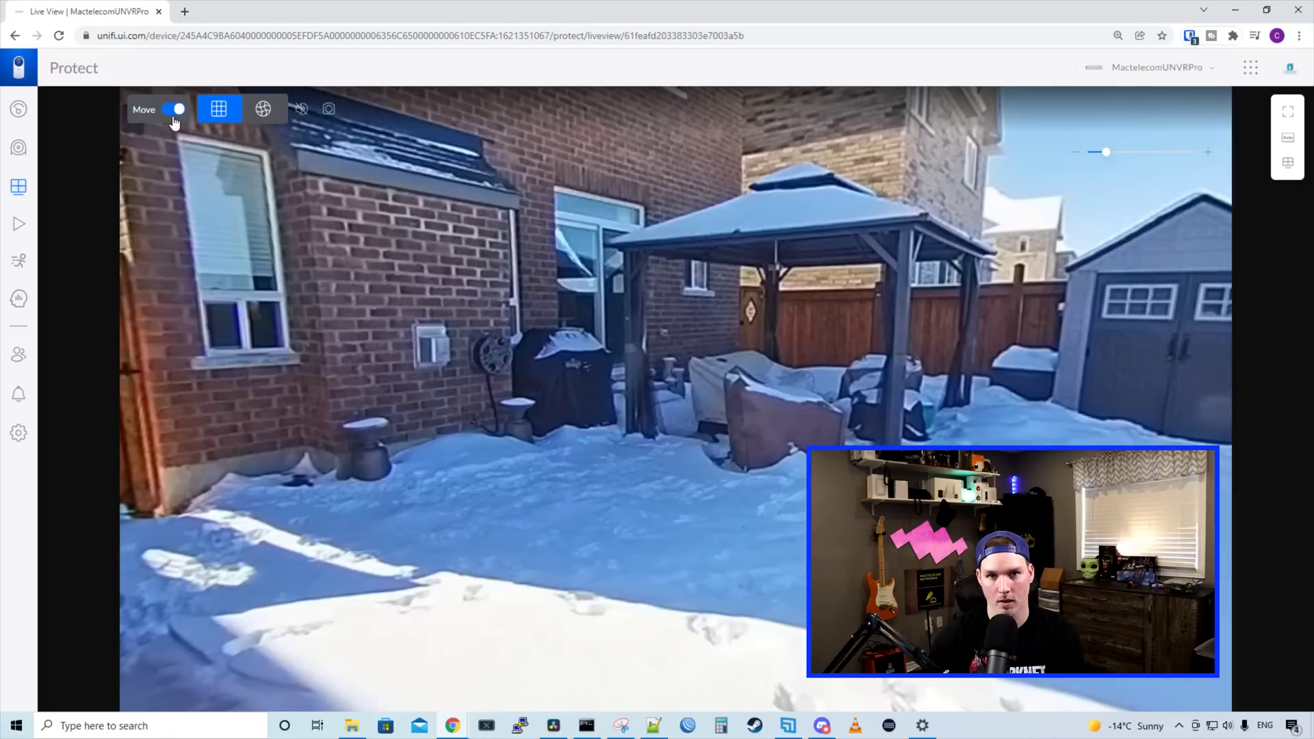
{"action": "left_click", "coordinate": [177, 111]}
{"action": "double_click", "coordinate": [212, 177]}
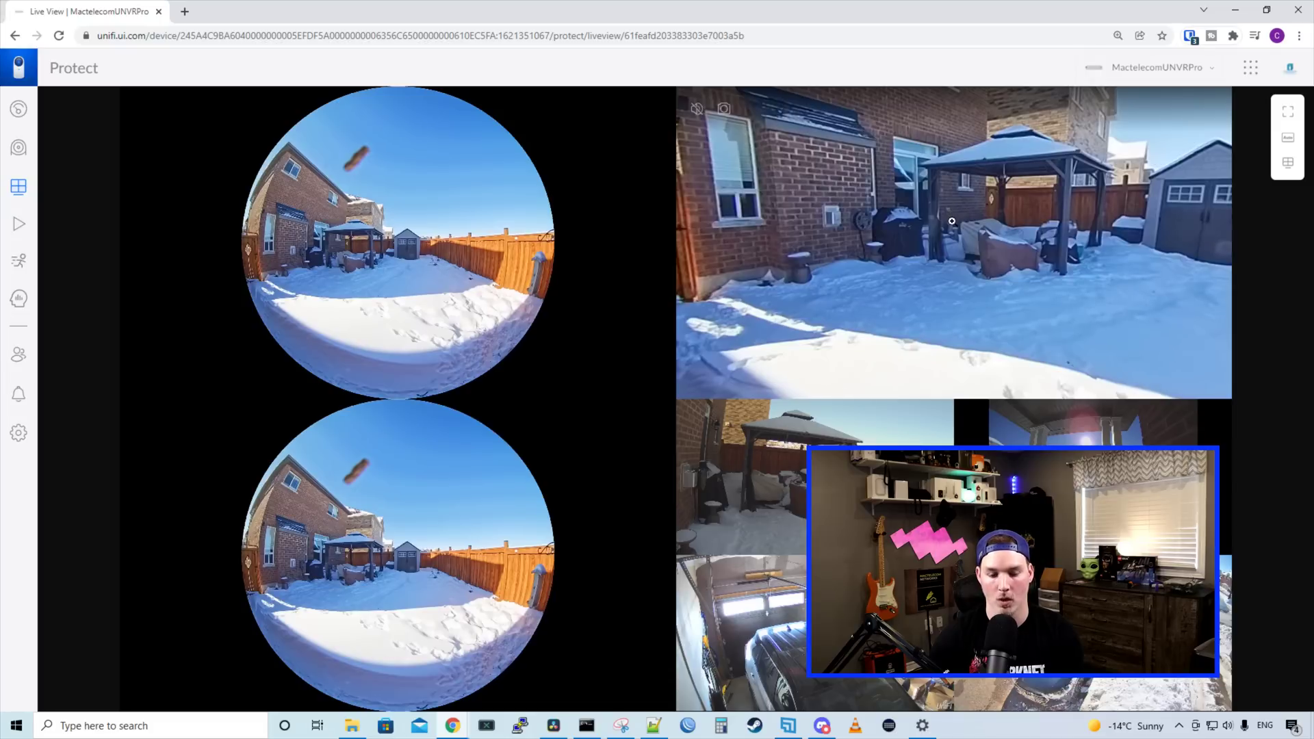
- Dewarp the remaining AI360 tile and pan it right and up onto the shed and fence
{"action": "left_click", "coordinate": [612, 460]}
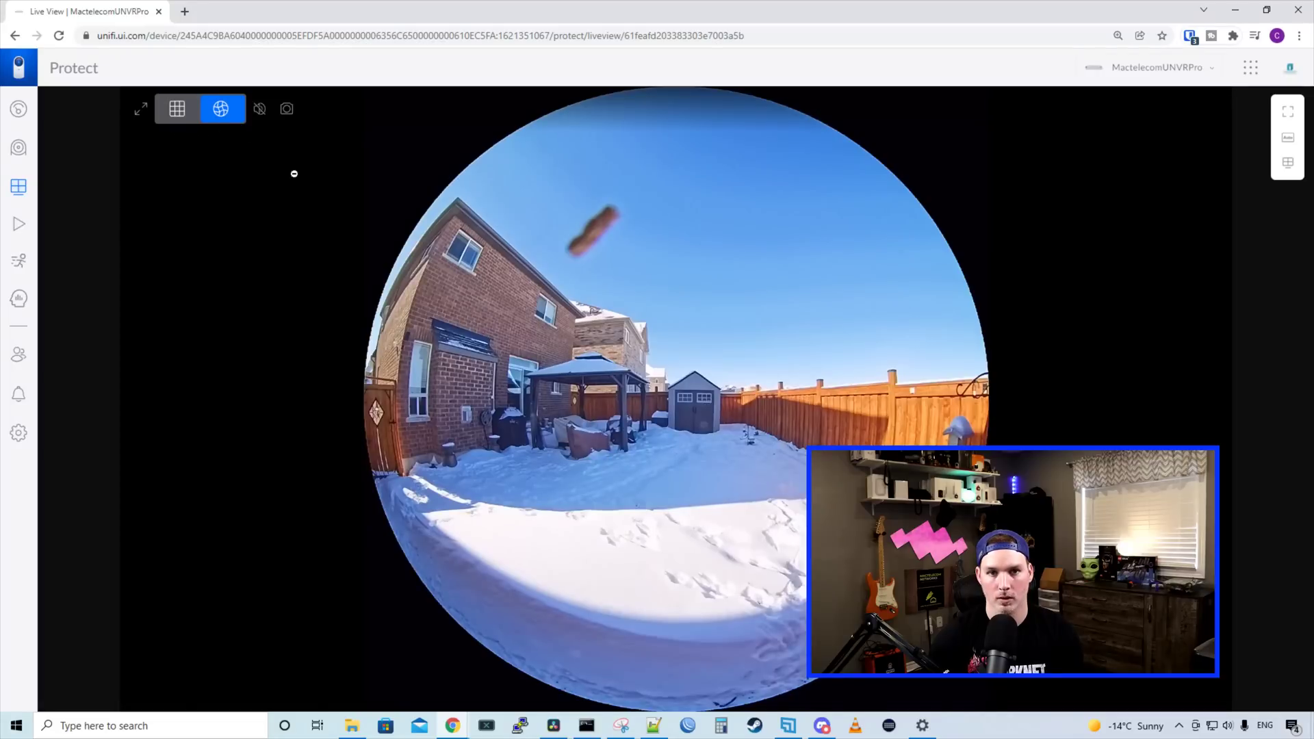
{"action": "left_click", "coordinate": [178, 111]}
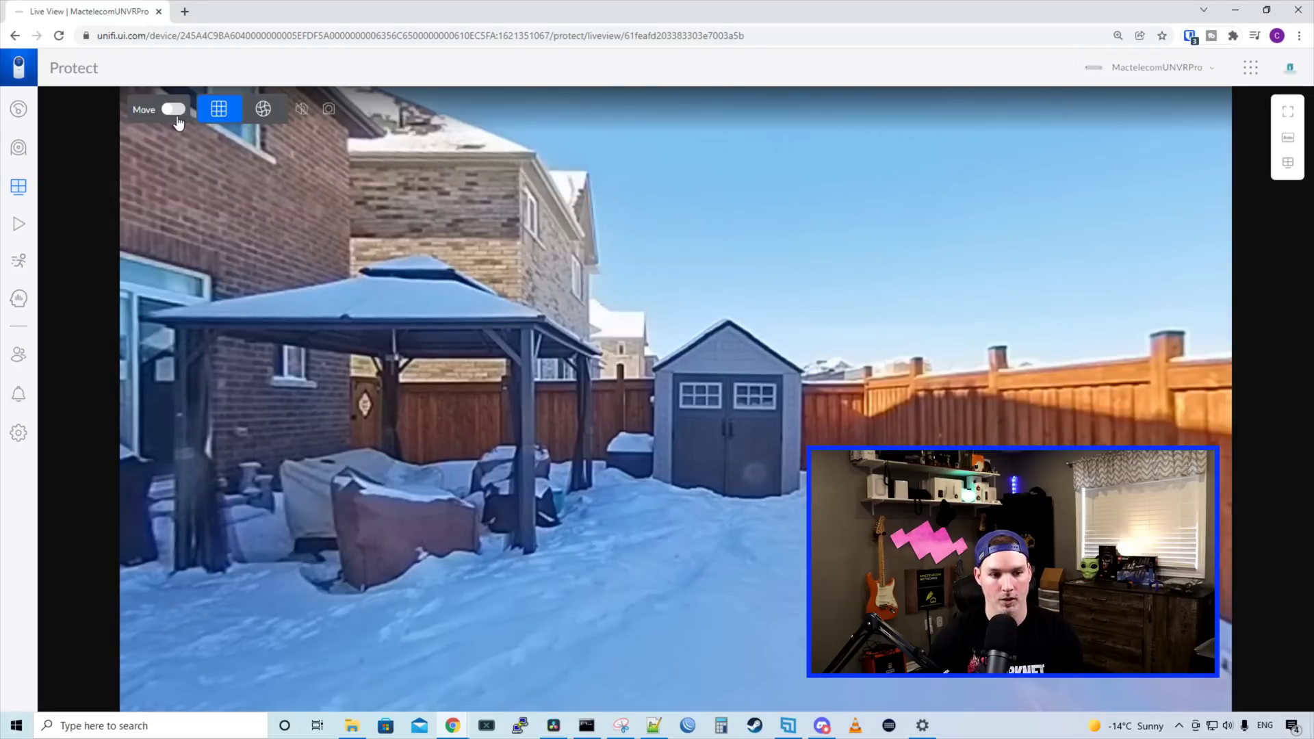
{"action": "left_click", "coordinate": [176, 114]}
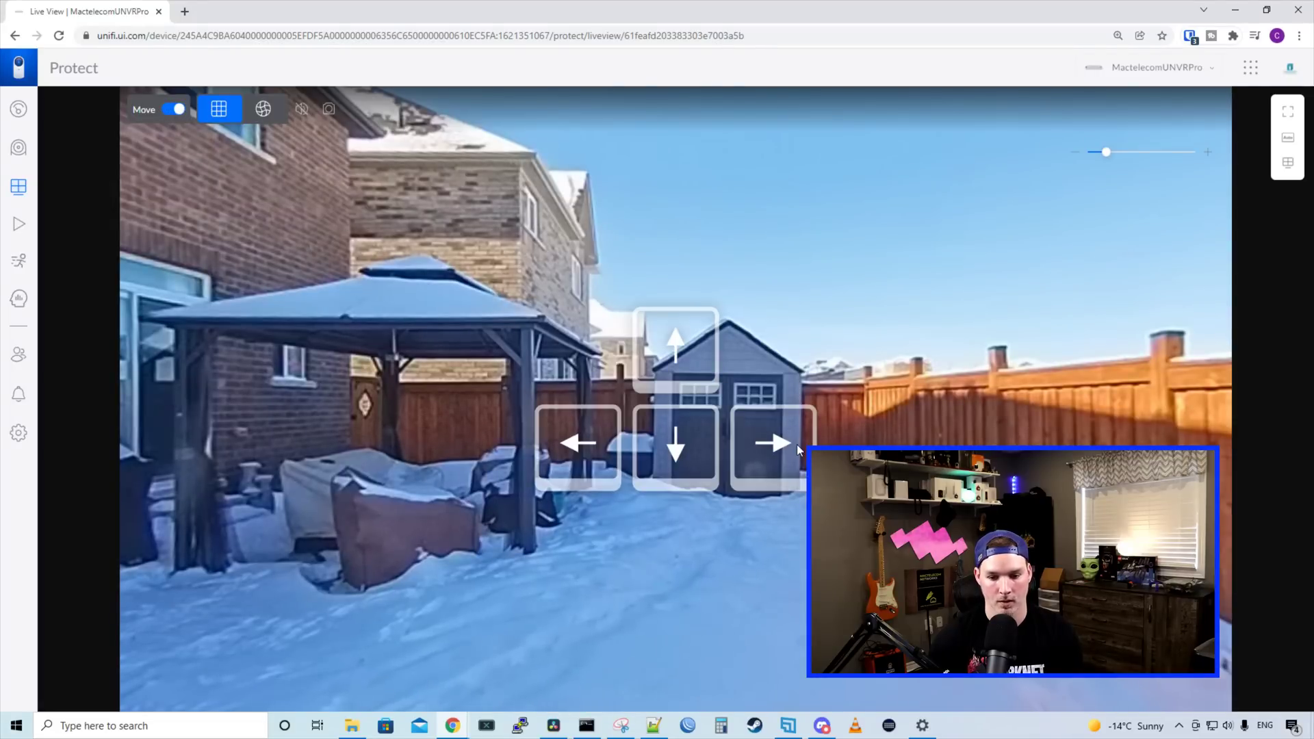
{"action": "left_click", "coordinate": [784, 443]}
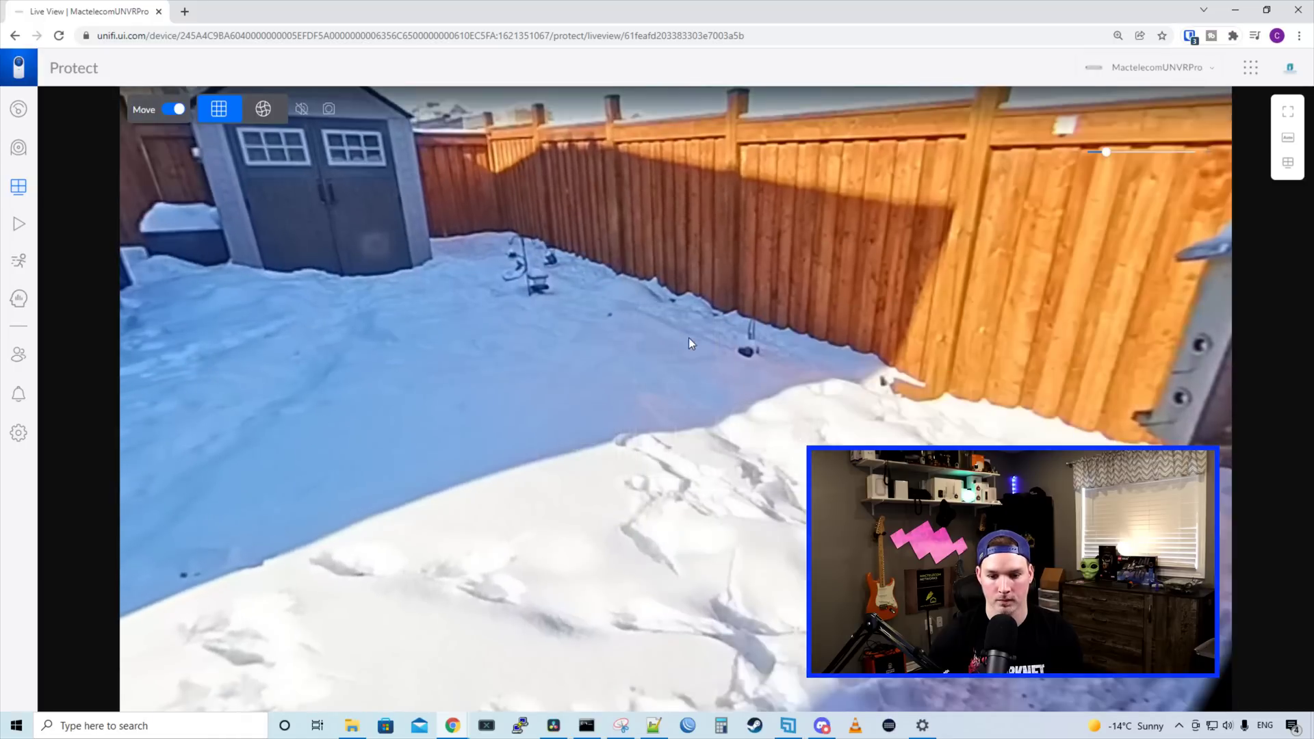
{"action": "left_click", "coordinate": [689, 338]}
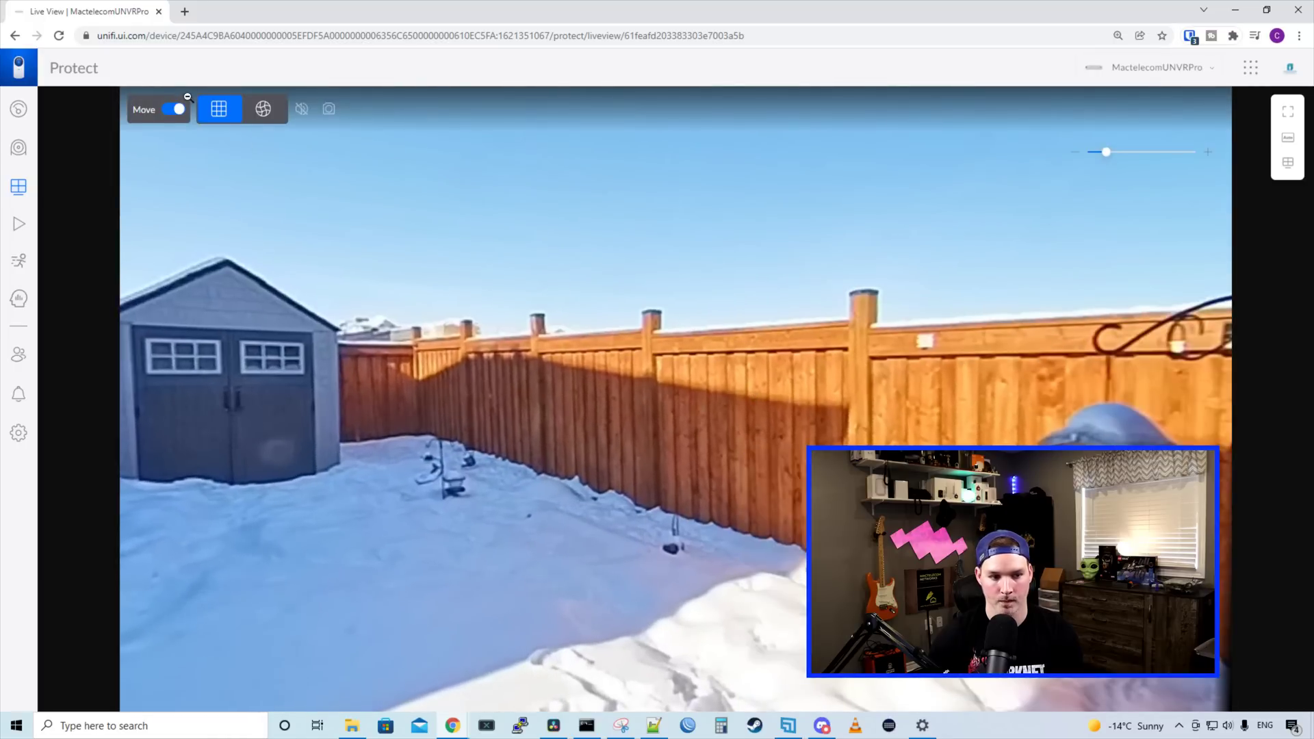
{"action": "left_click", "coordinate": [175, 109]}
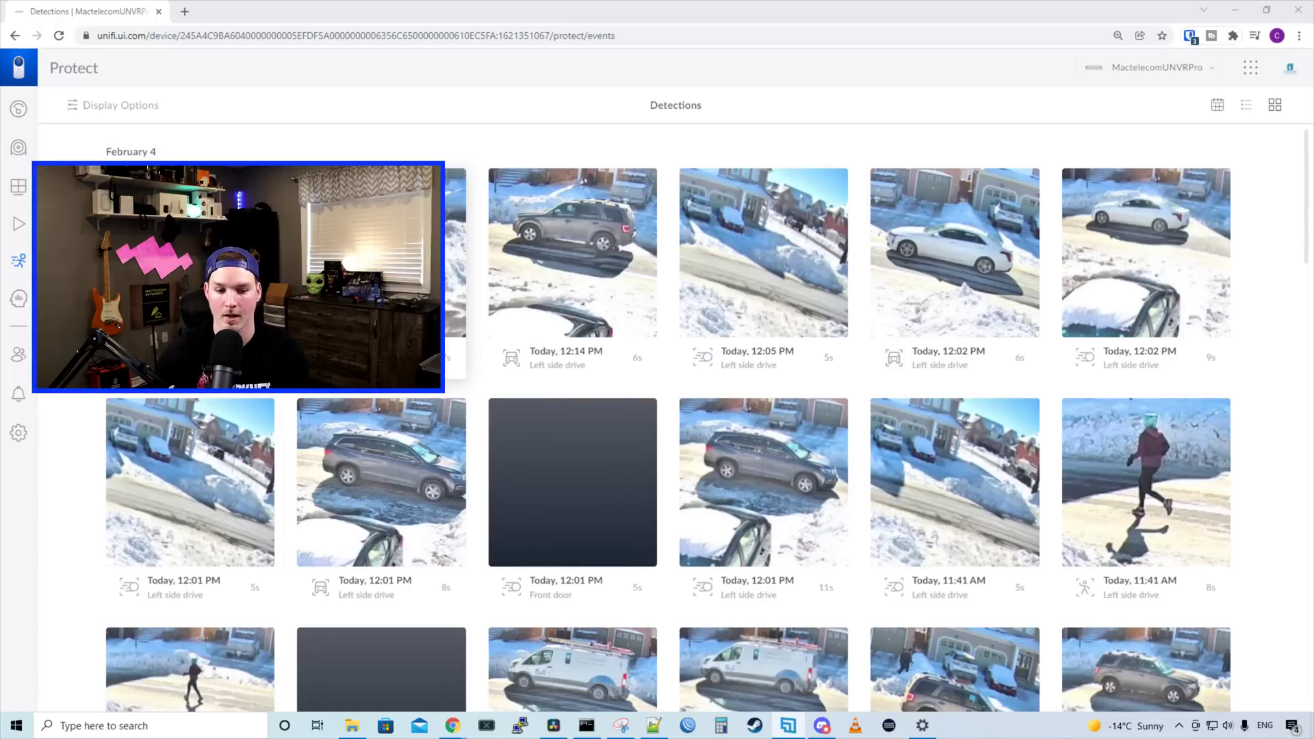
- Scroll the Detections grid back to the Feb 4 night-vision clips
{"action": "scroll", "coordinate": [596, 367], "scroll_direction": "down", "scroll_amount": 15}
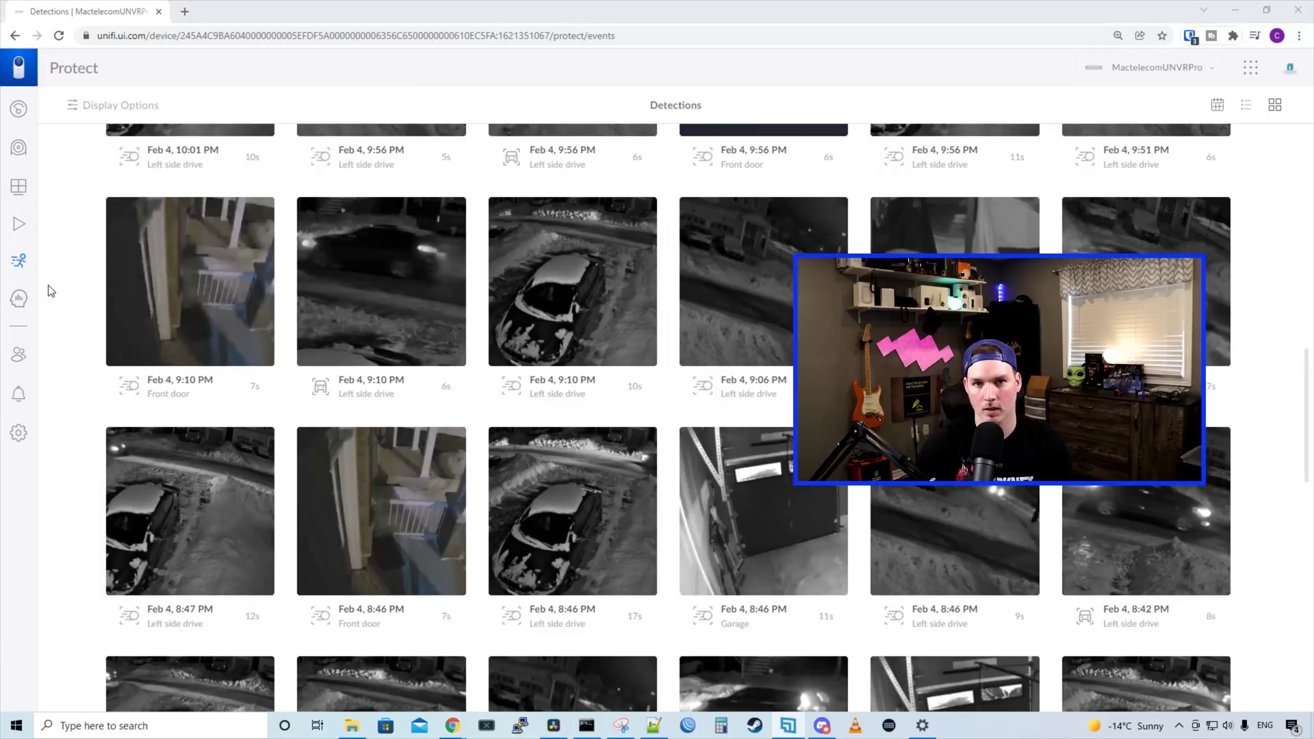
- Open Analytics and compare the Vehicle and Person 1-day heatmaps for Left side drive
{"action": "left_click", "coordinate": [19, 299]}
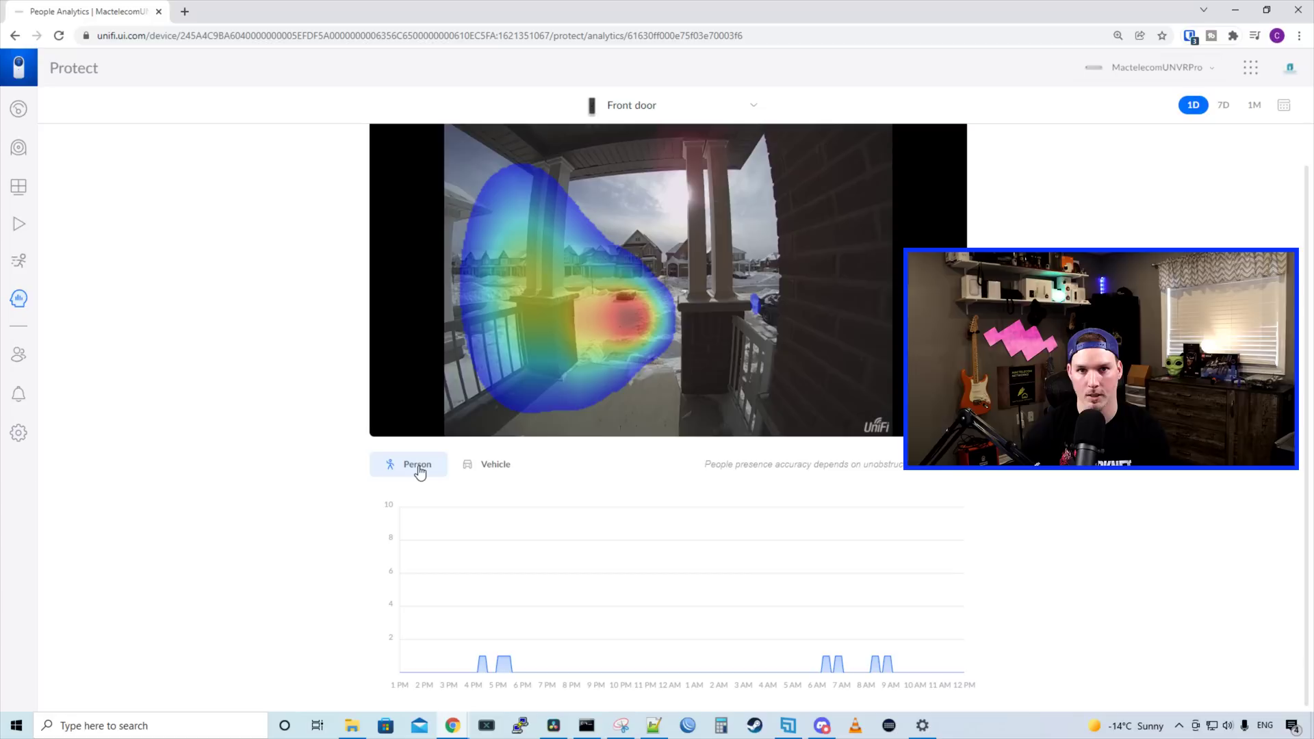
{"action": "mouse_move", "coordinate": [469, 640]}
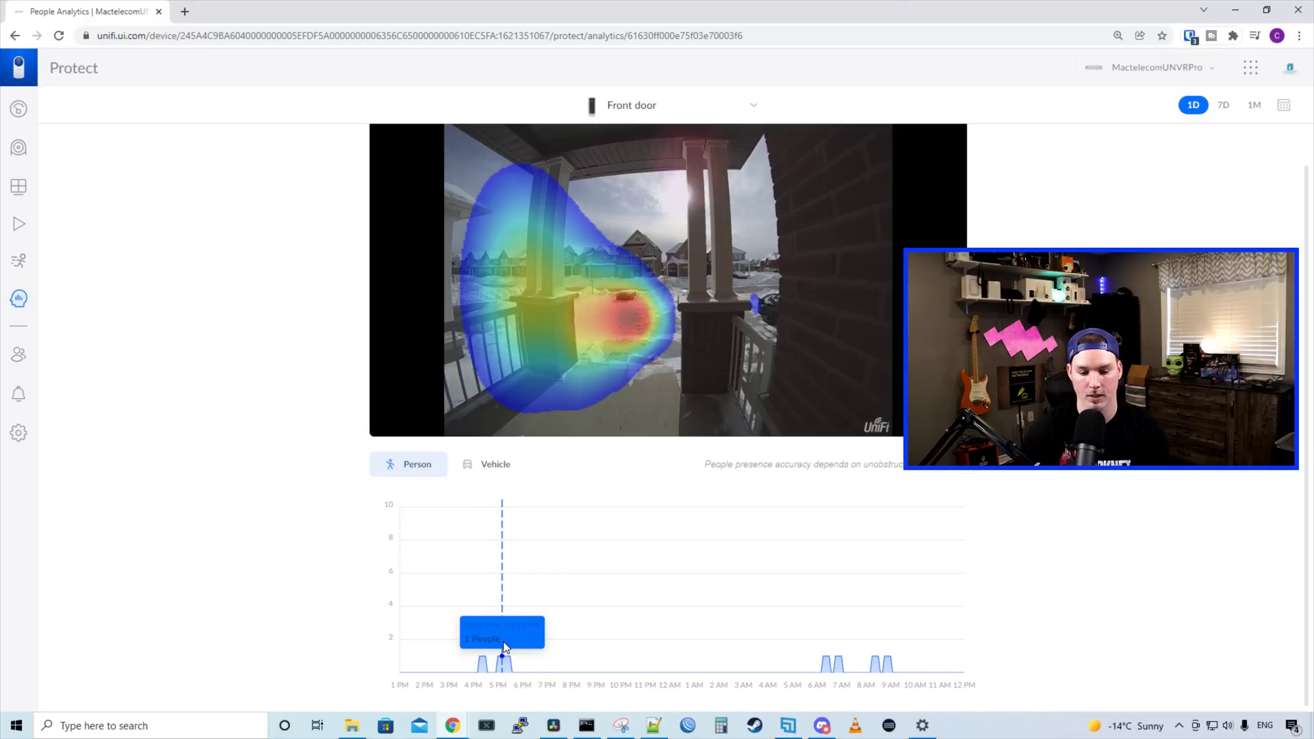
{"action": "left_click", "coordinate": [499, 478]}
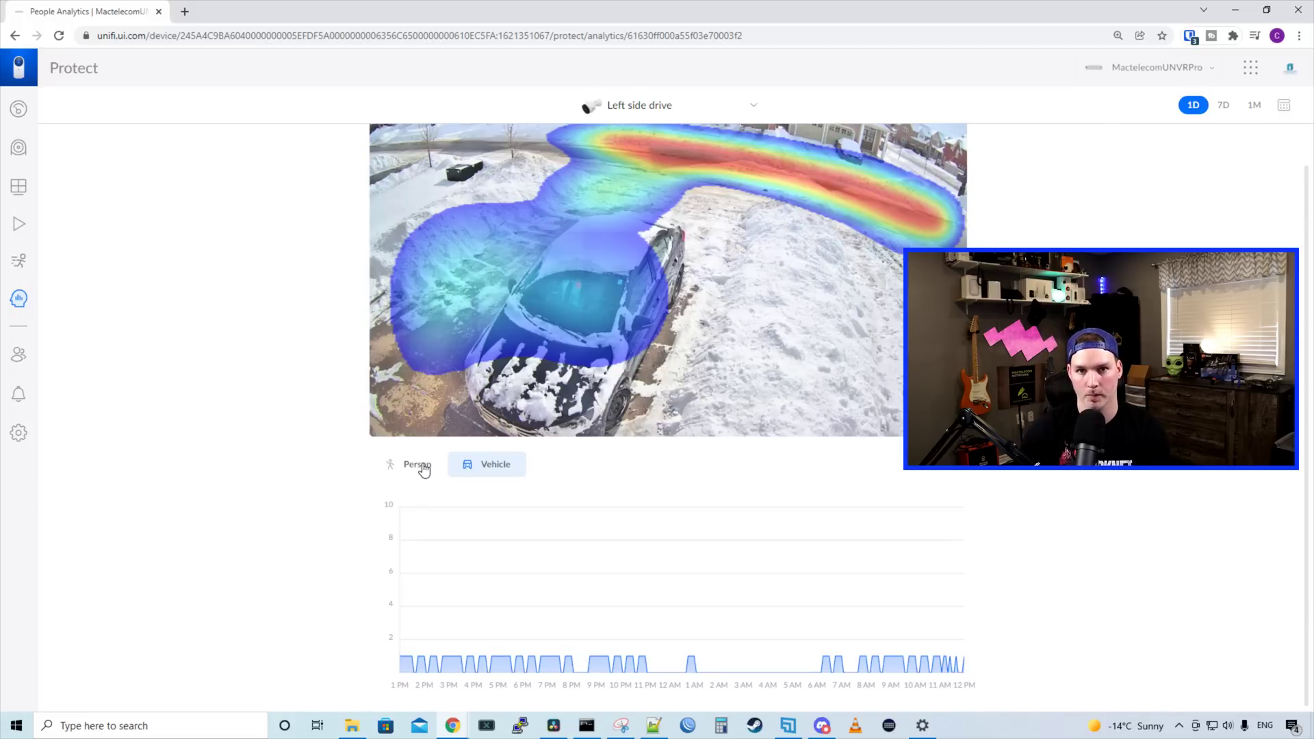
{"action": "left_click", "coordinate": [423, 465]}
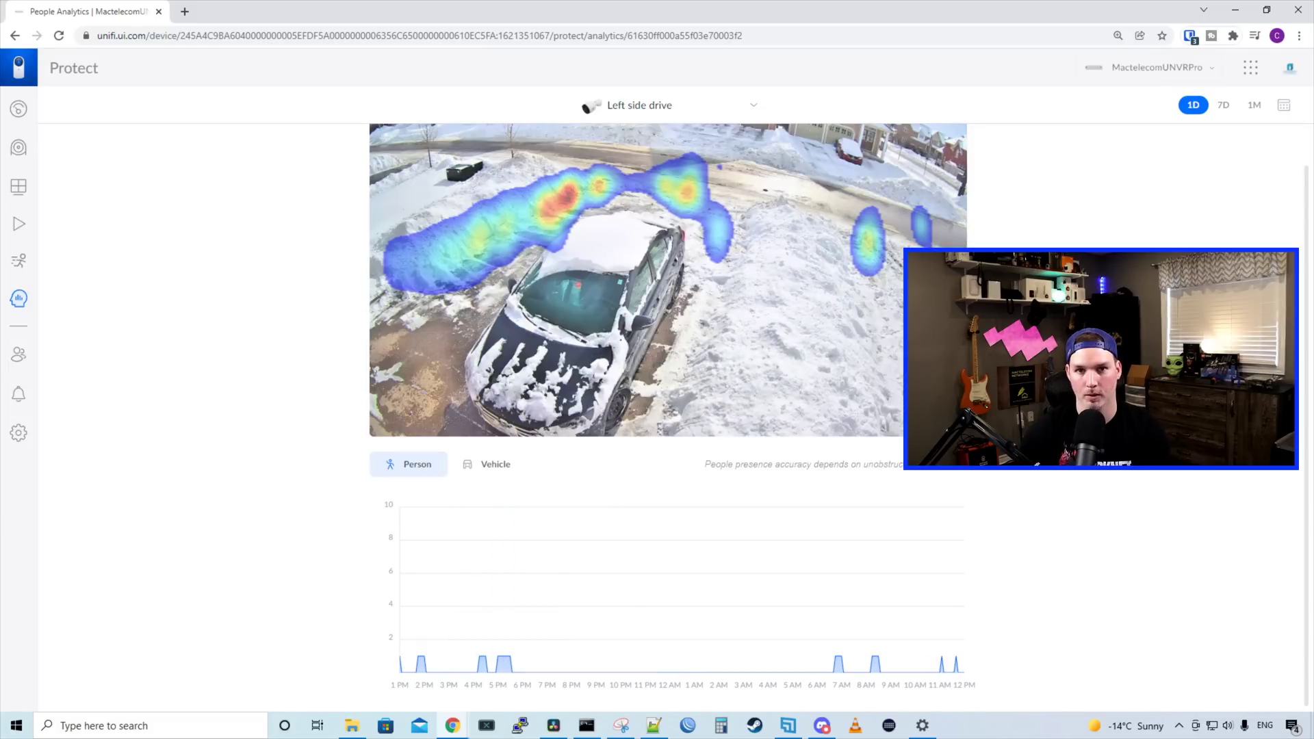
{"action": "scroll", "coordinate": [165, 332], "scroll_direction": "up", "scroll_amount": 1}
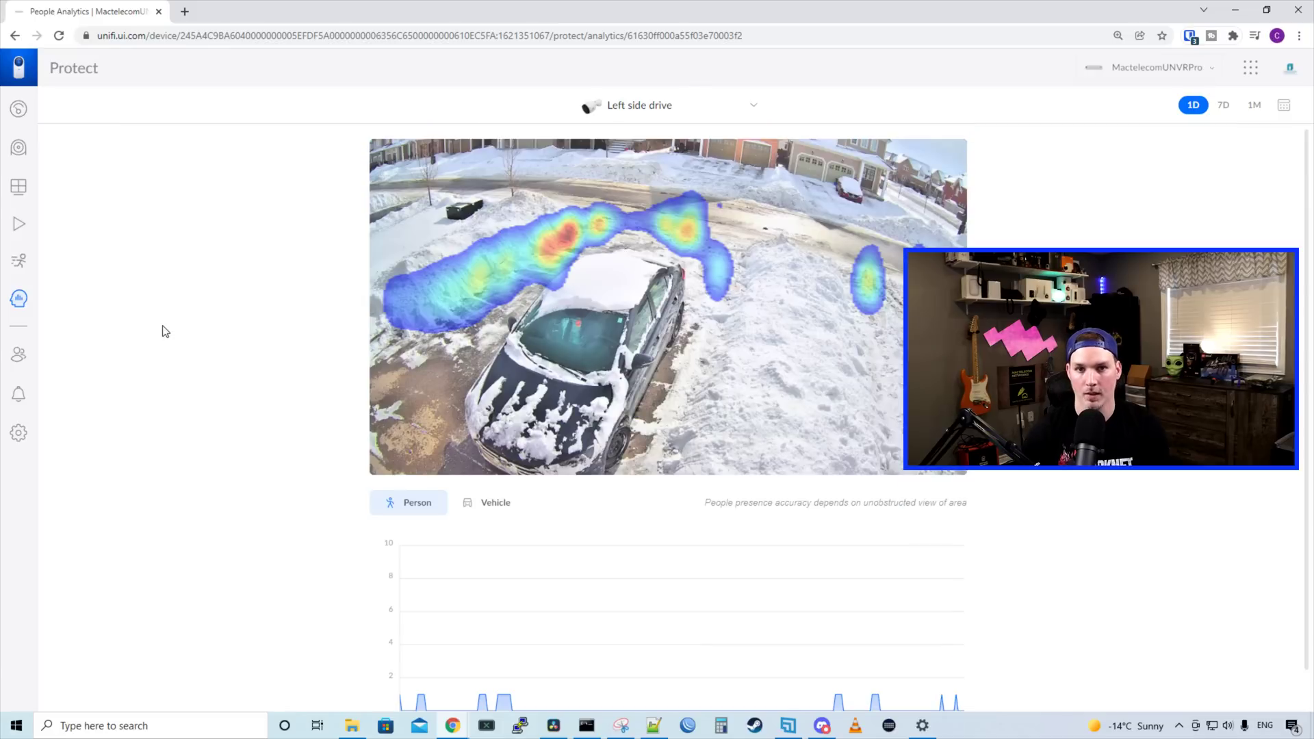